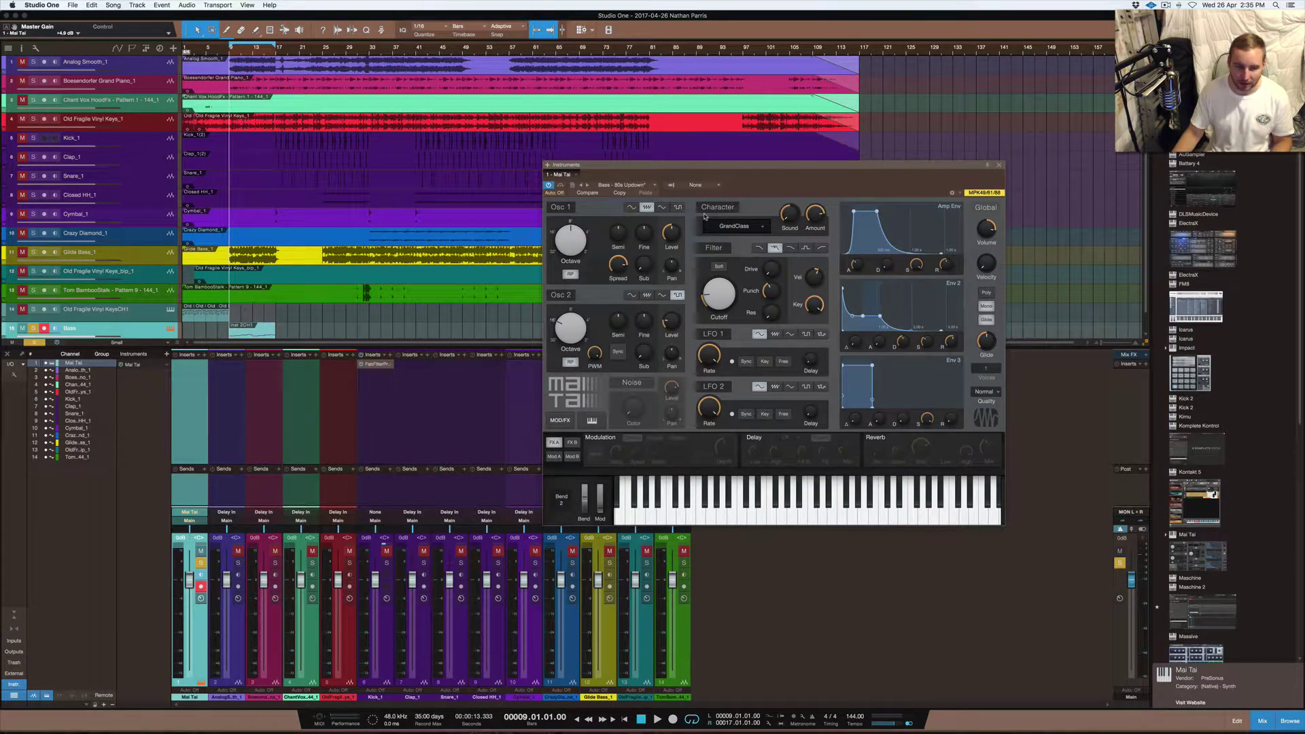
Step: Play the looped bass section from bar 9 to hear the Mai Tai sound, closing the synth window before stopping playback
key(space)
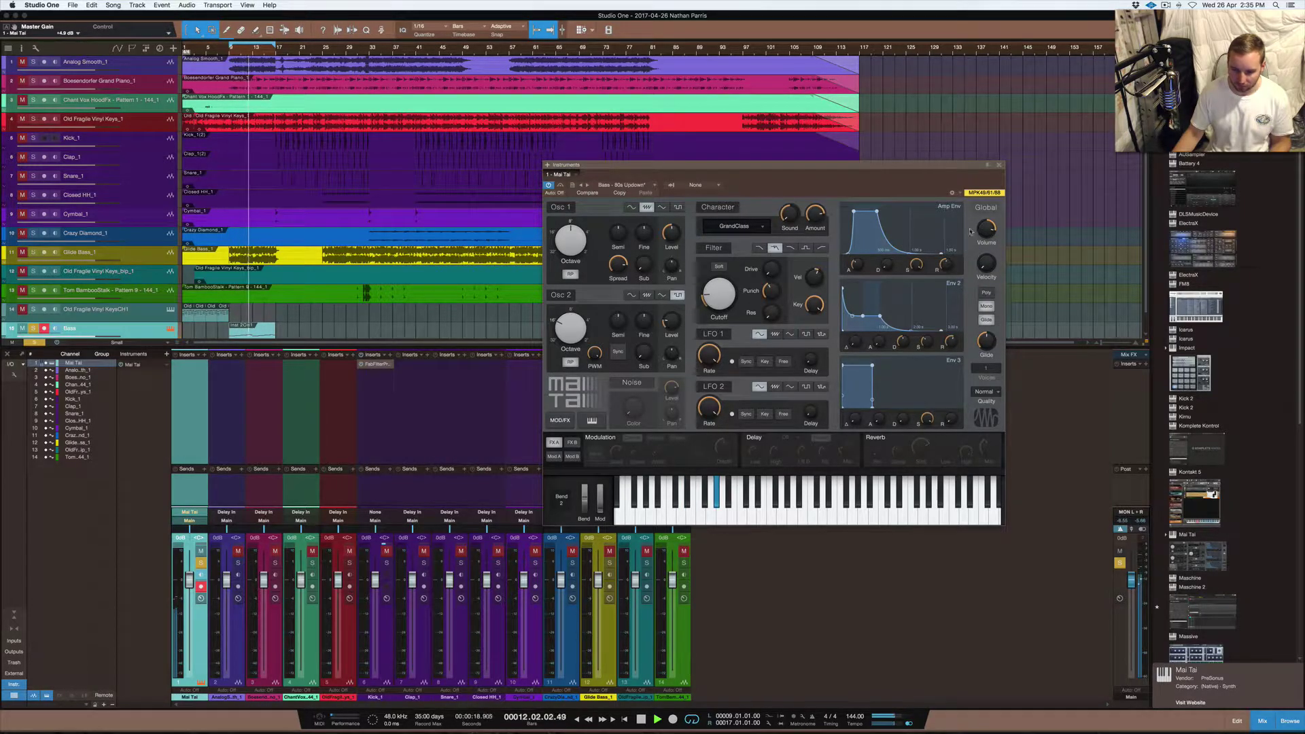
mouse_move(990, 226)
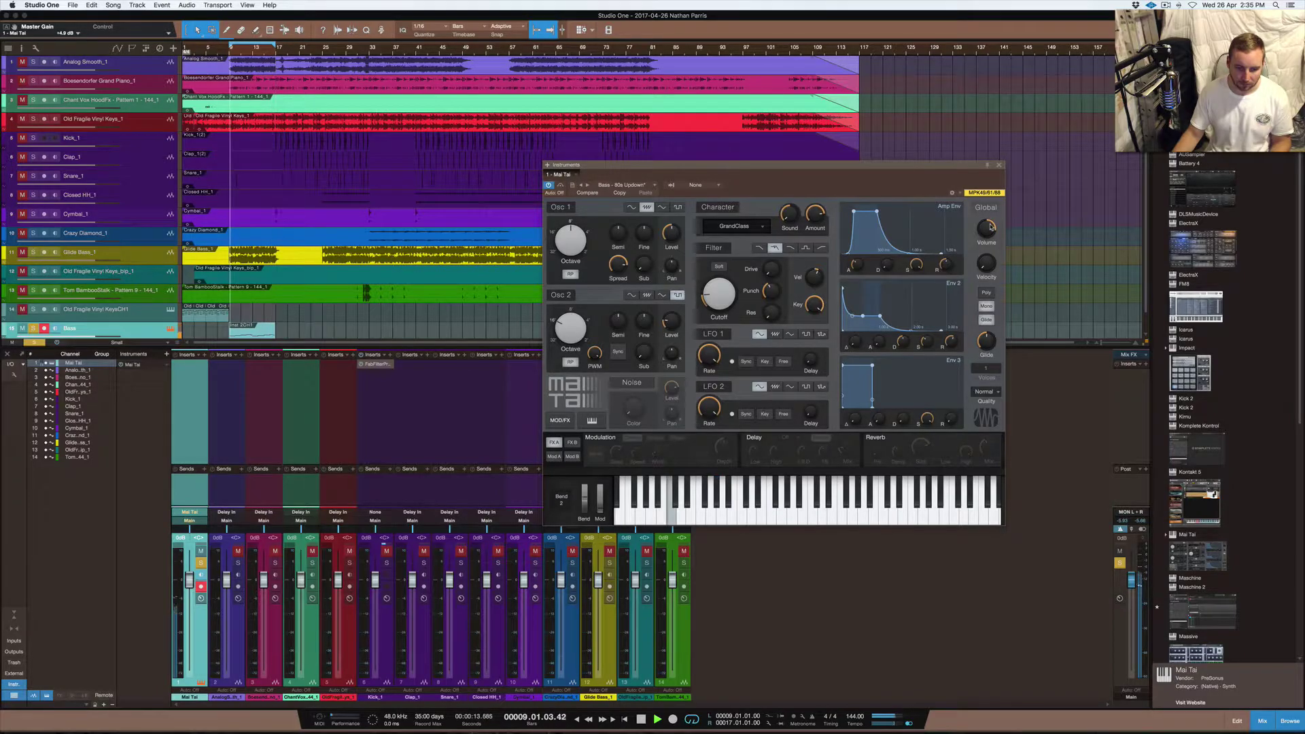
click(999, 164)
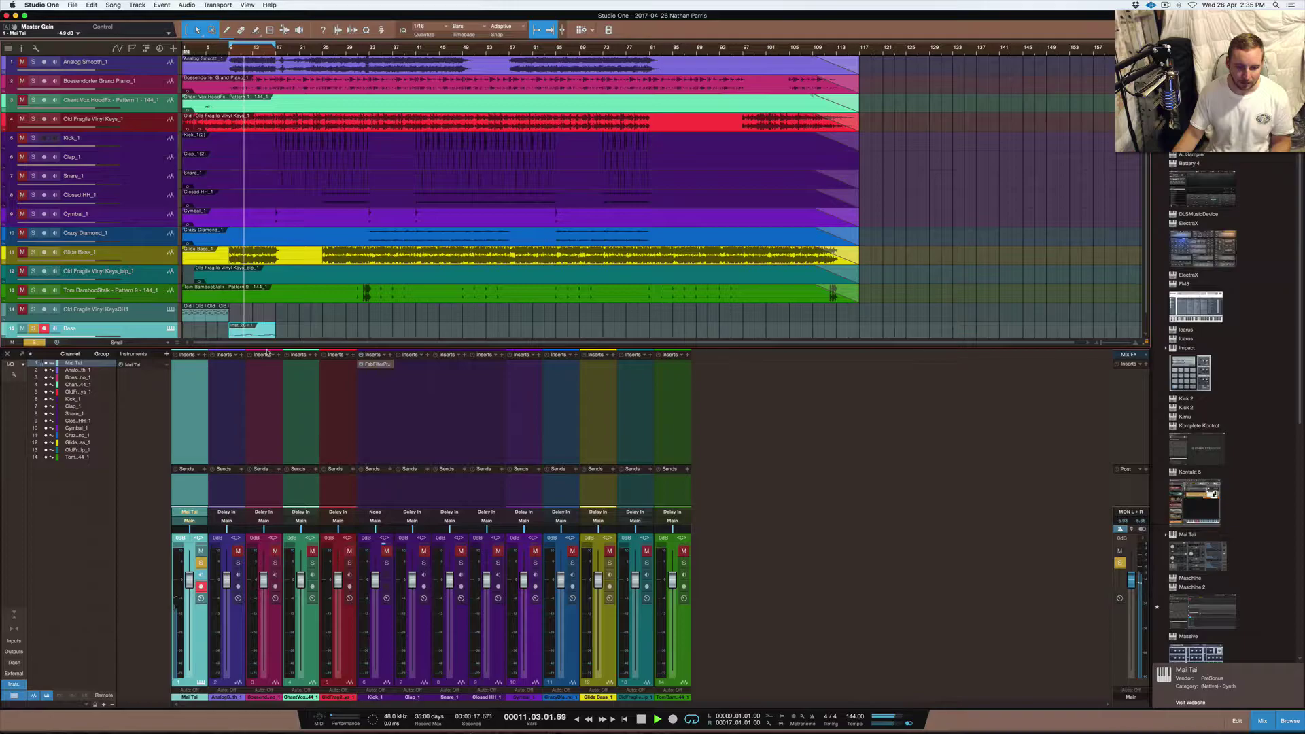
key(space)
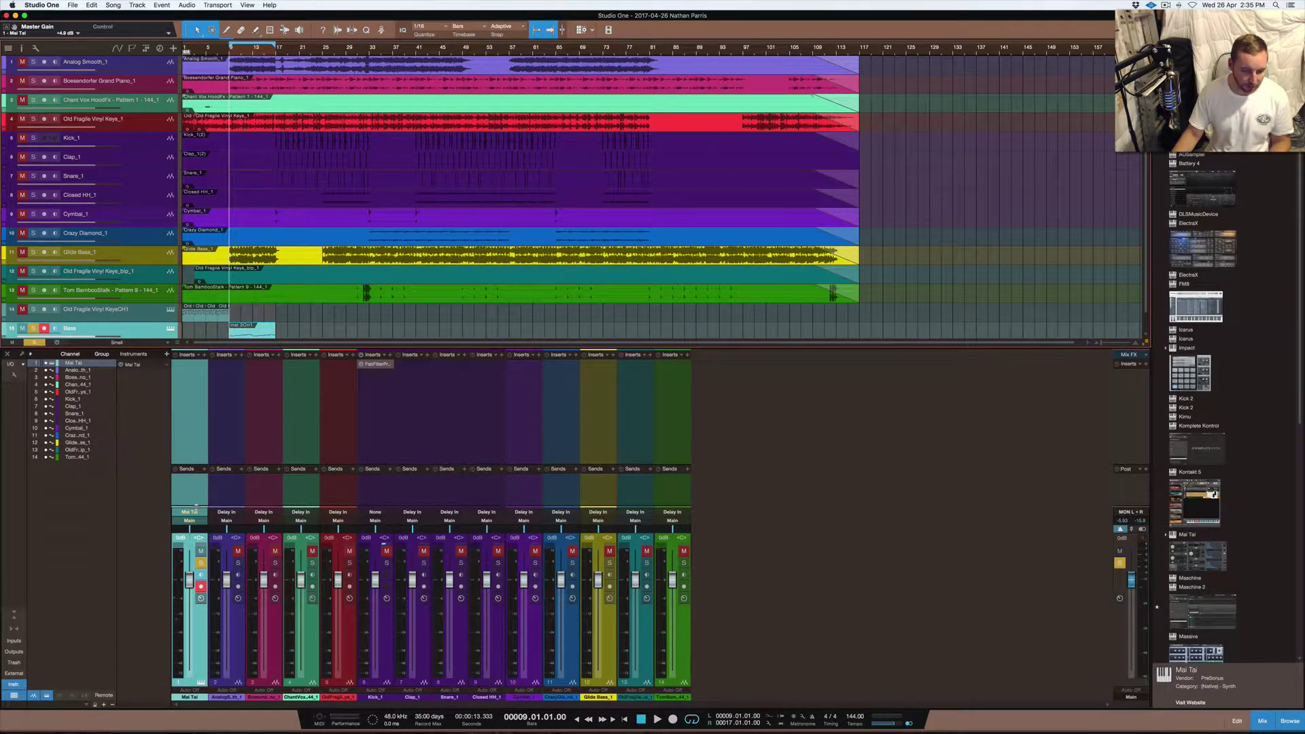
Step: Reopen the bass channel's Mai Tai, look up its Bass - 80s Updown preset in the preset list, and close the synth
click(194, 514)
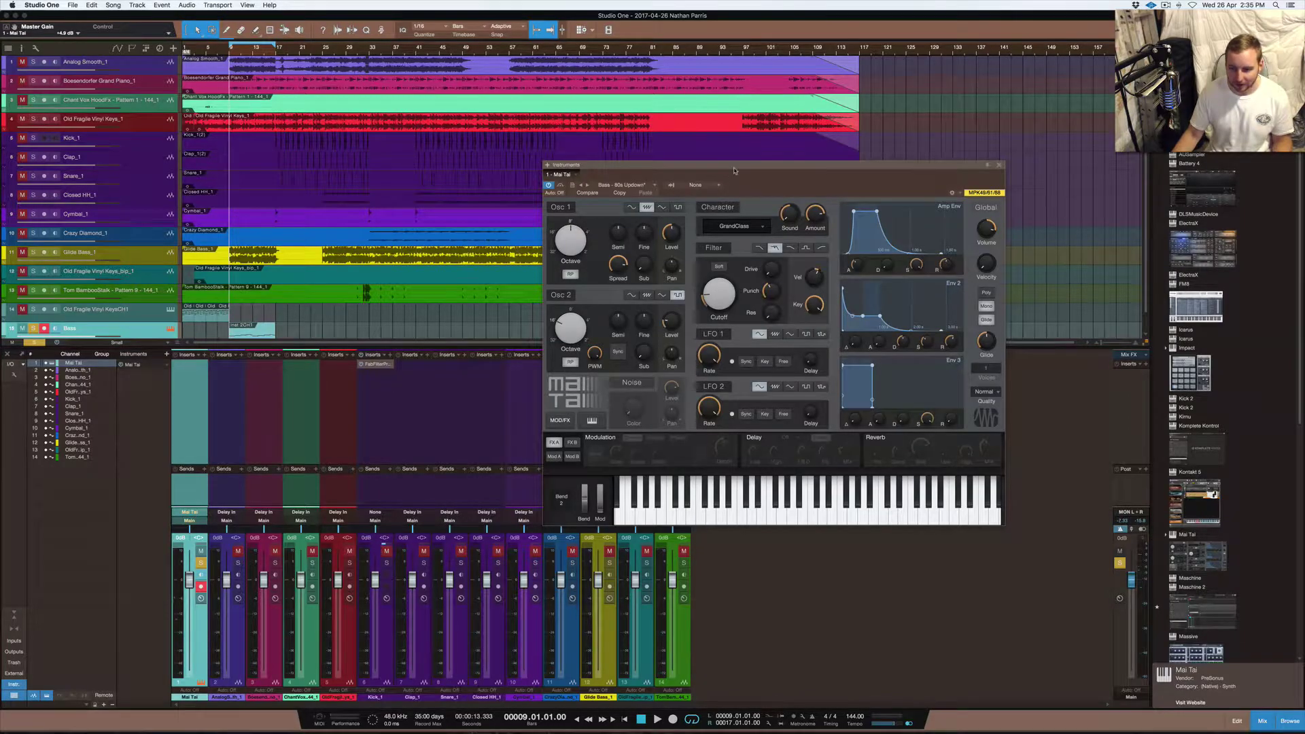
drag(733, 172, 594, 138)
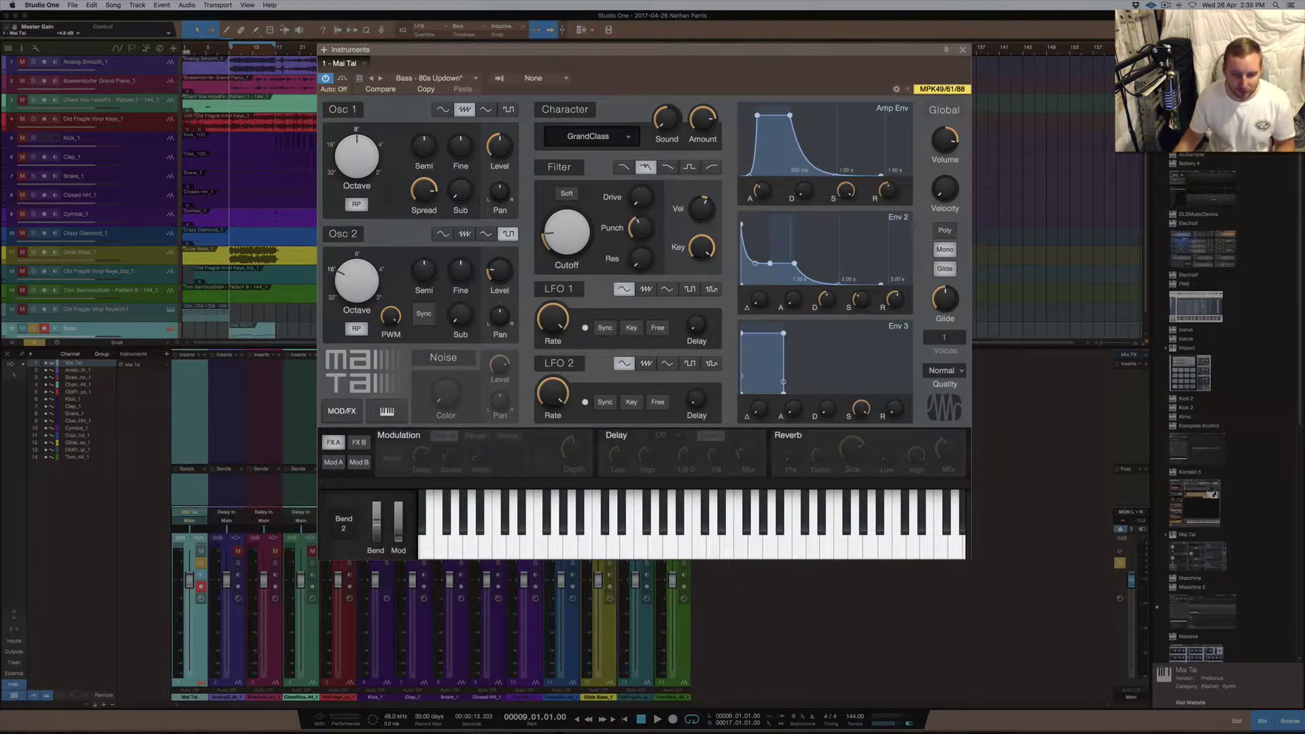
click(476, 81)
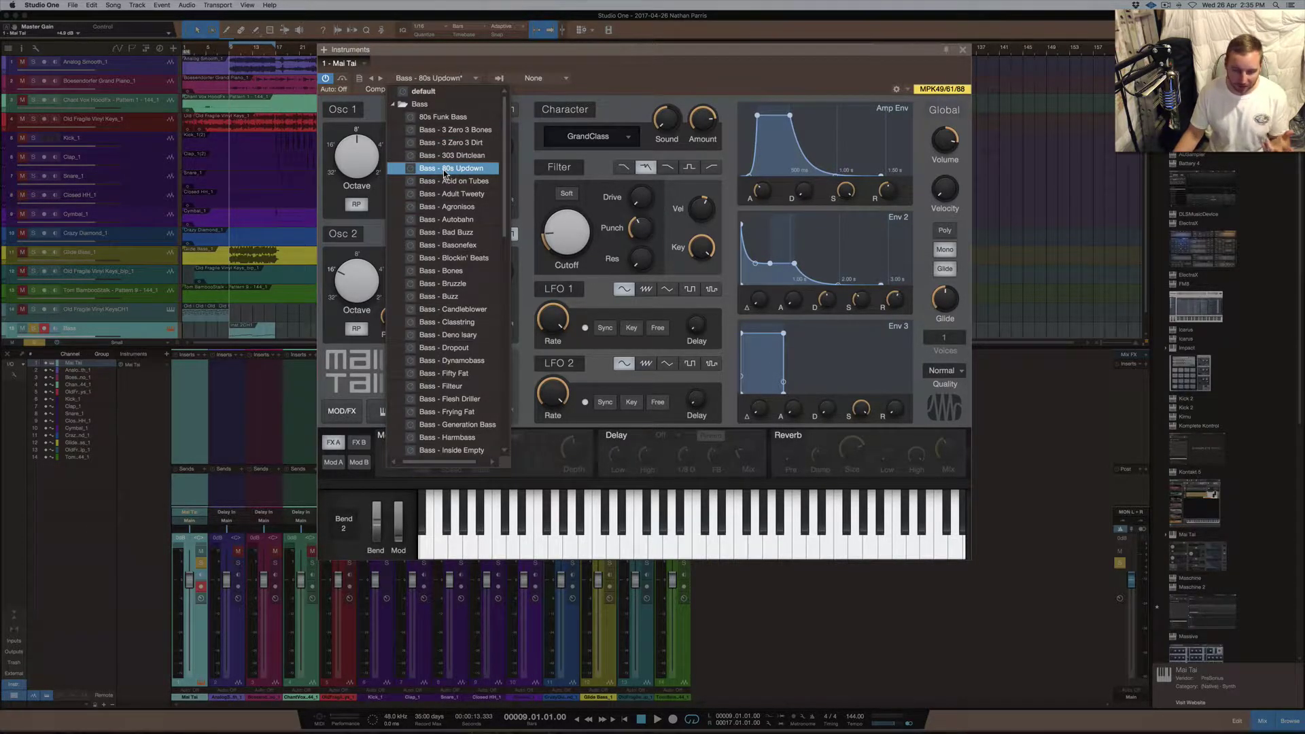
key(Escape)
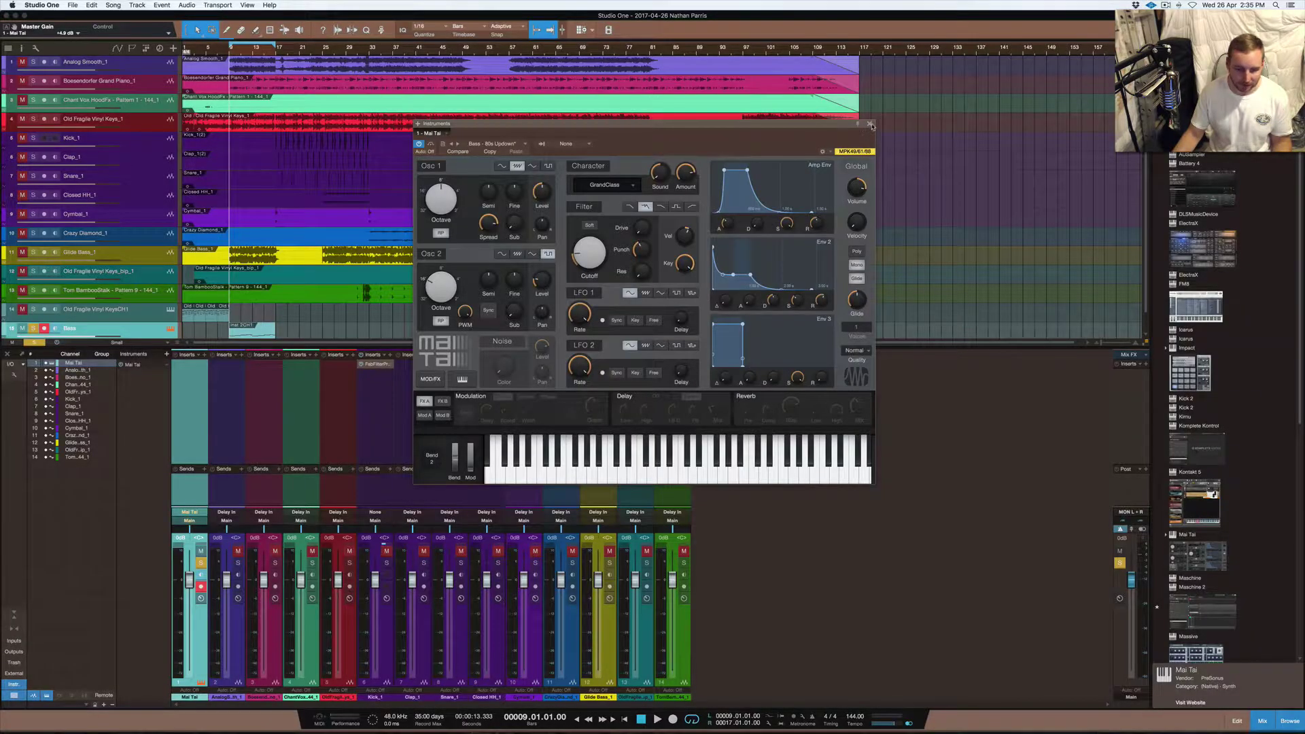
click(871, 125)
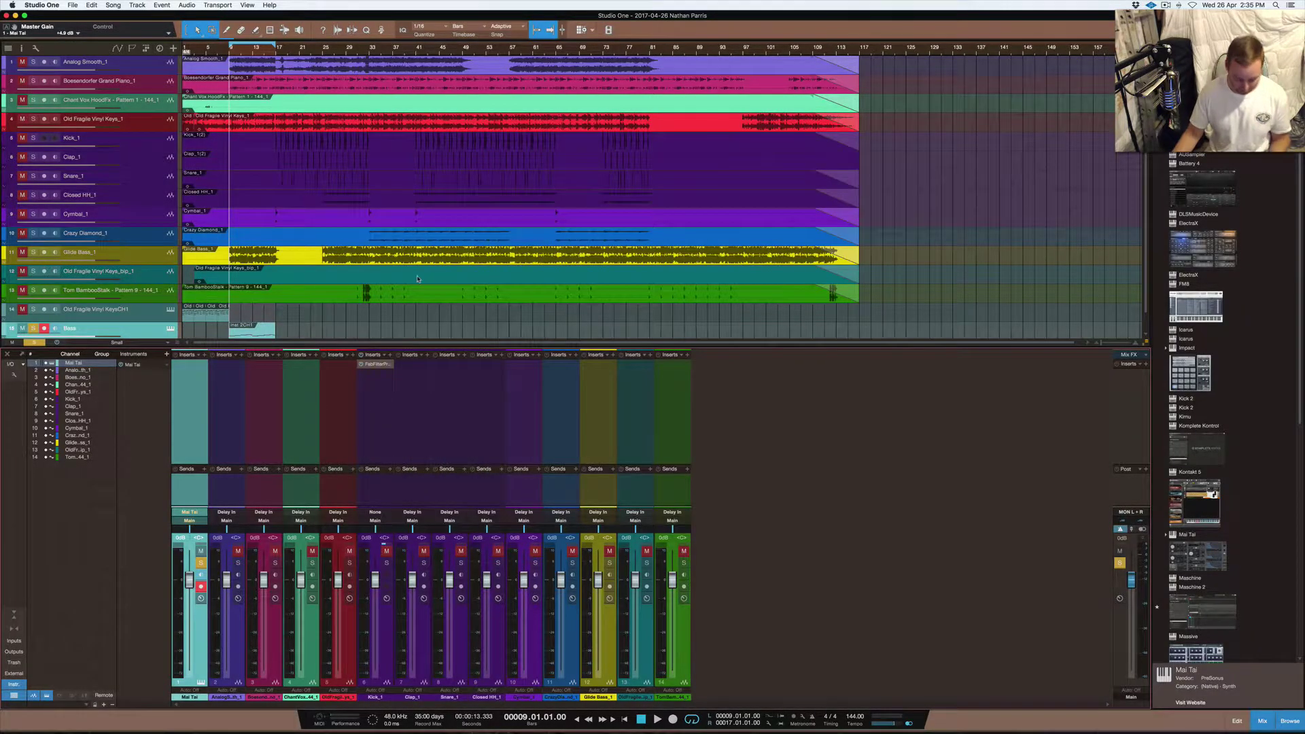
Step: Hide the mixer and add one new track of type Instrument to the song
key(F3)
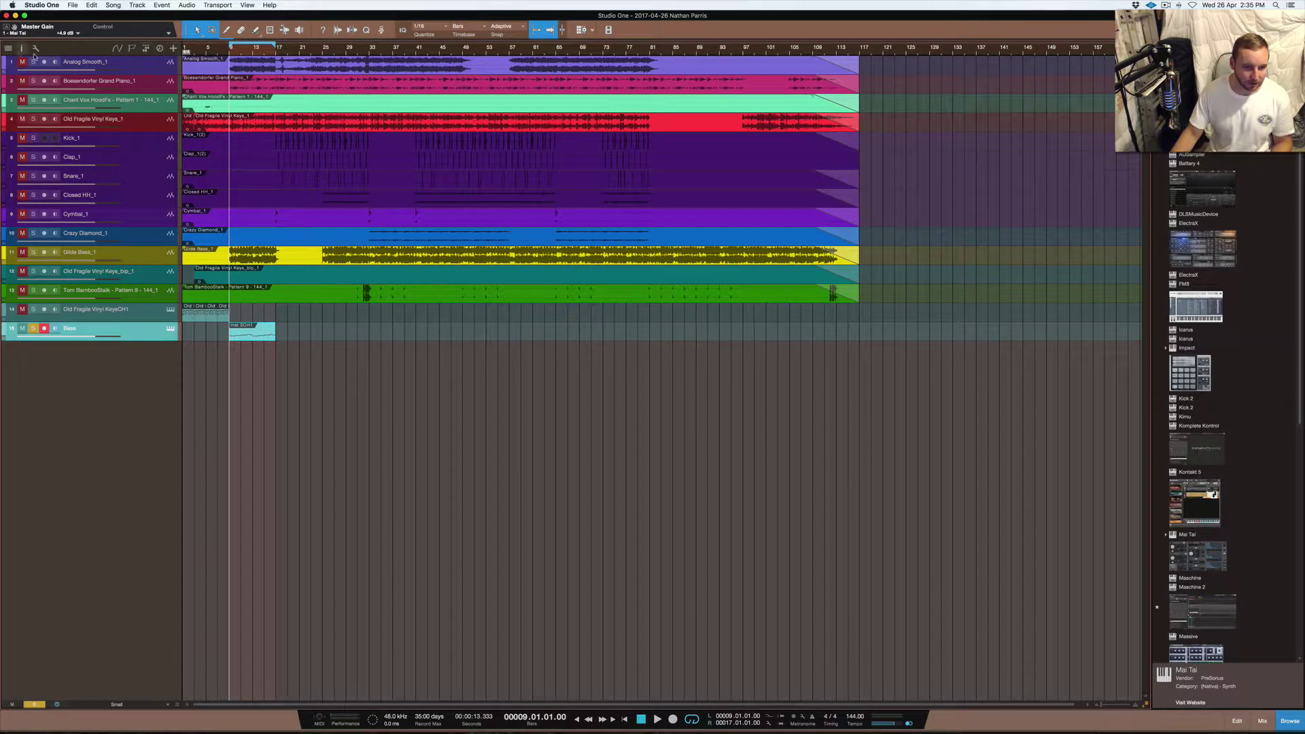
click(173, 49)
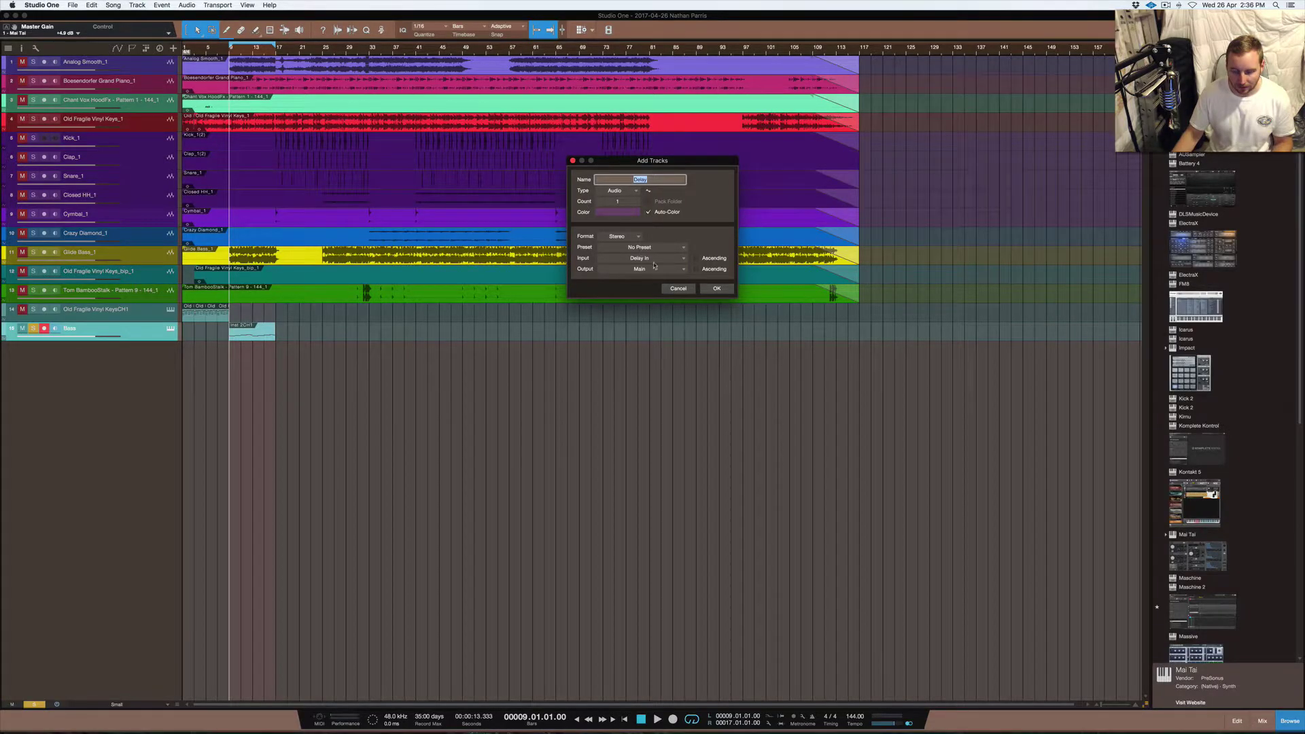
click(611, 192)
click(618, 216)
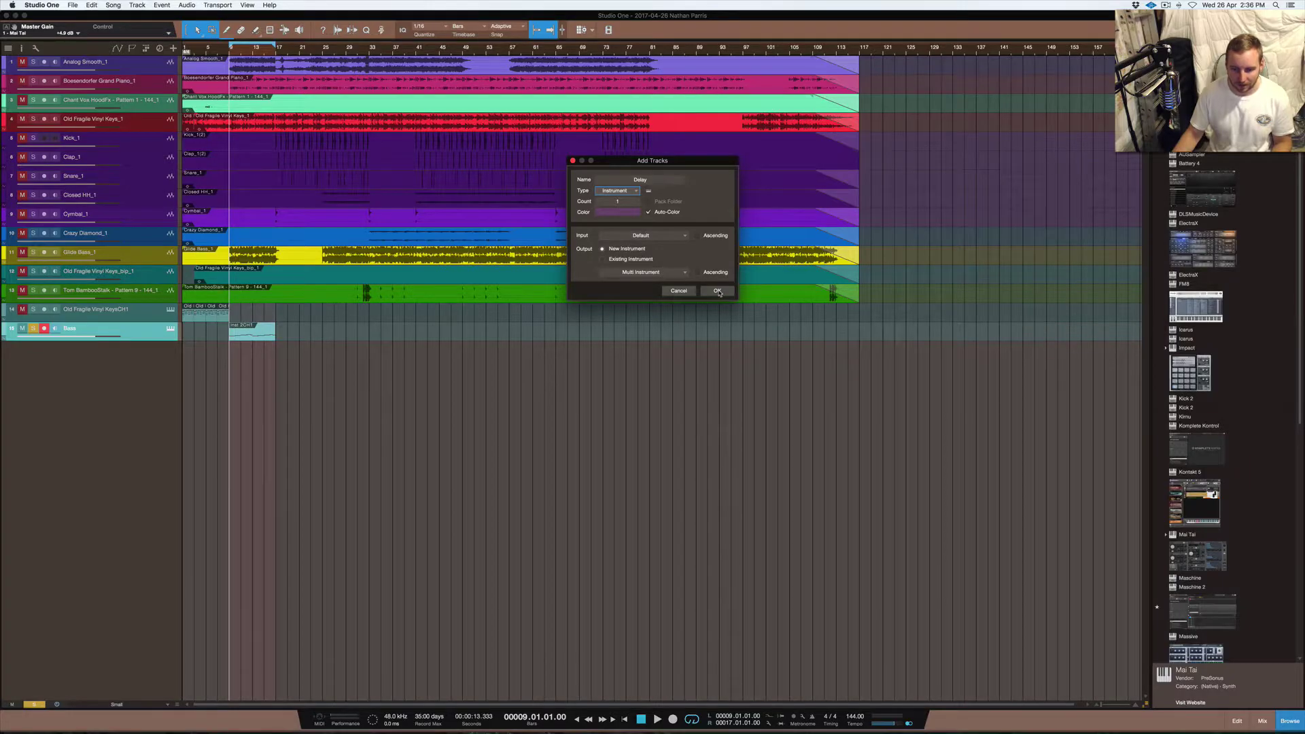
click(718, 291)
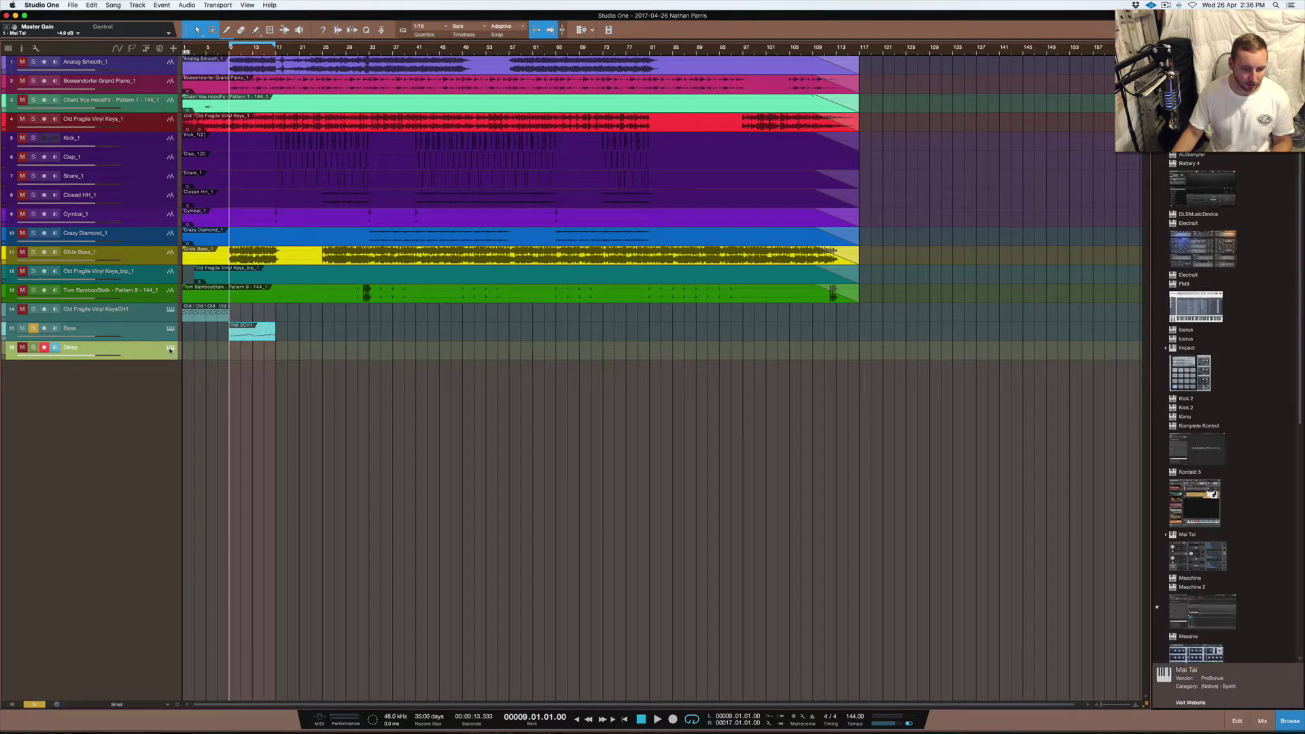
Step: Load the Mai Tai synth onto the new Delay track
click(170, 348)
click(733, 124)
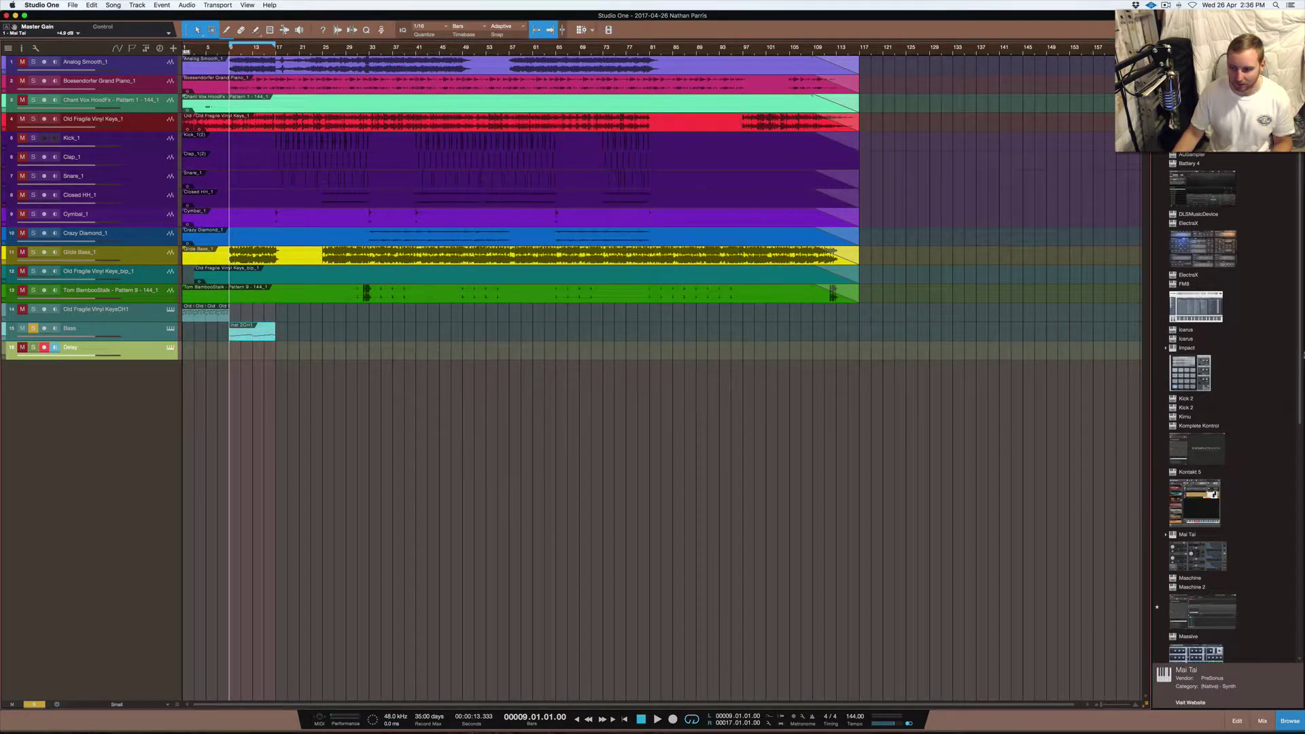
drag(1204, 559, 163, 350)
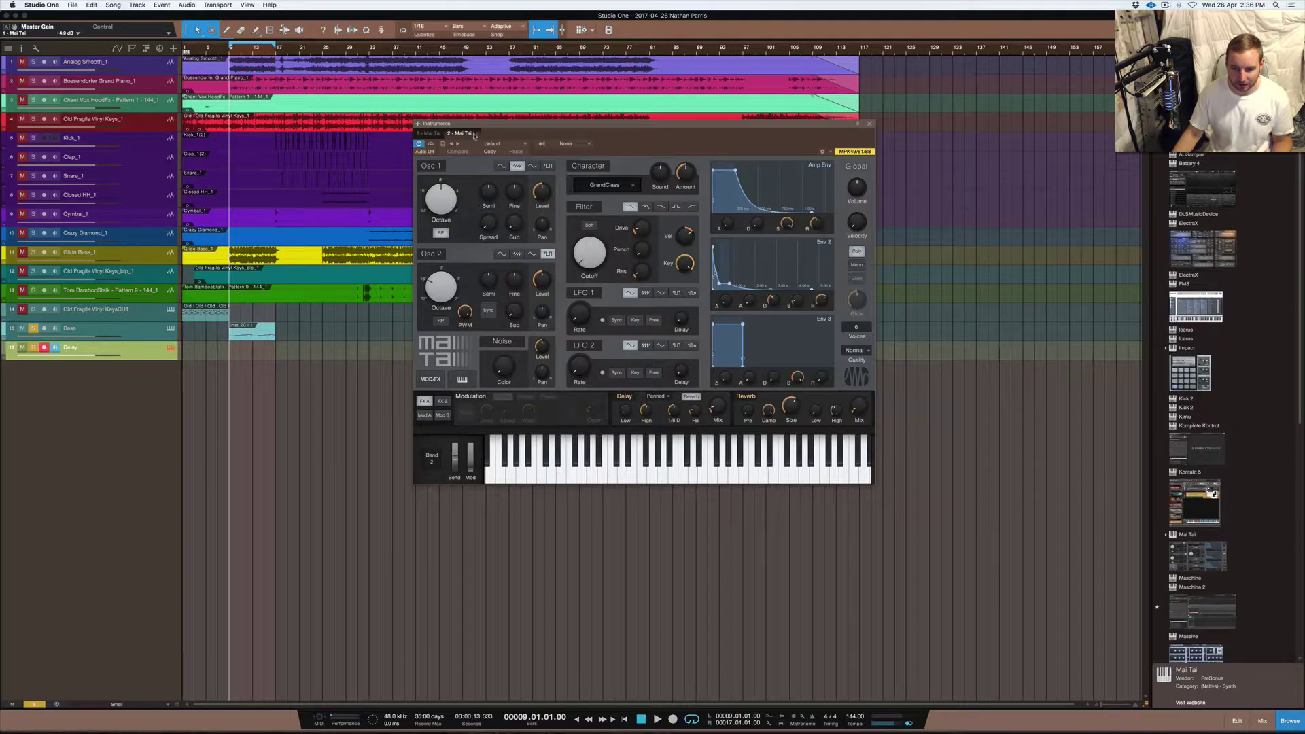
Step: Load the Bass - 80s Updown preset into the Delay track's Mai Tai
mouse_move(681, 182)
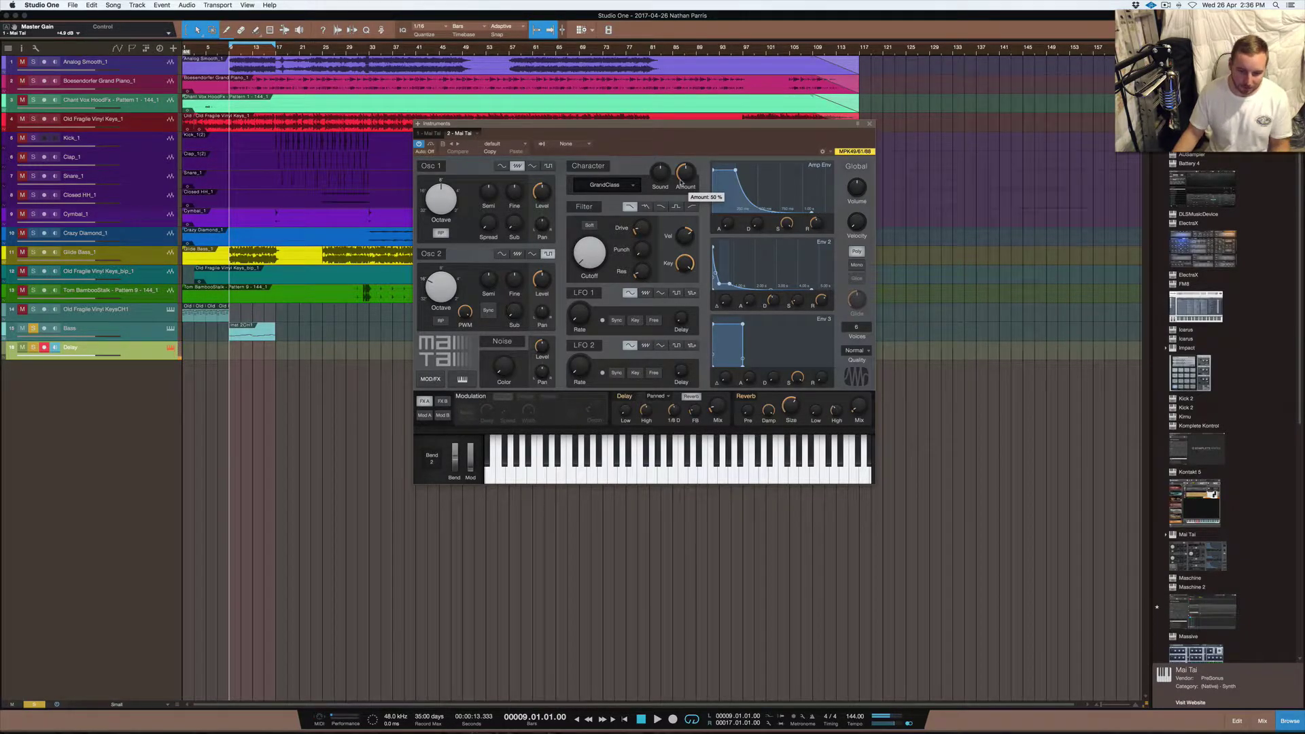
click(523, 145)
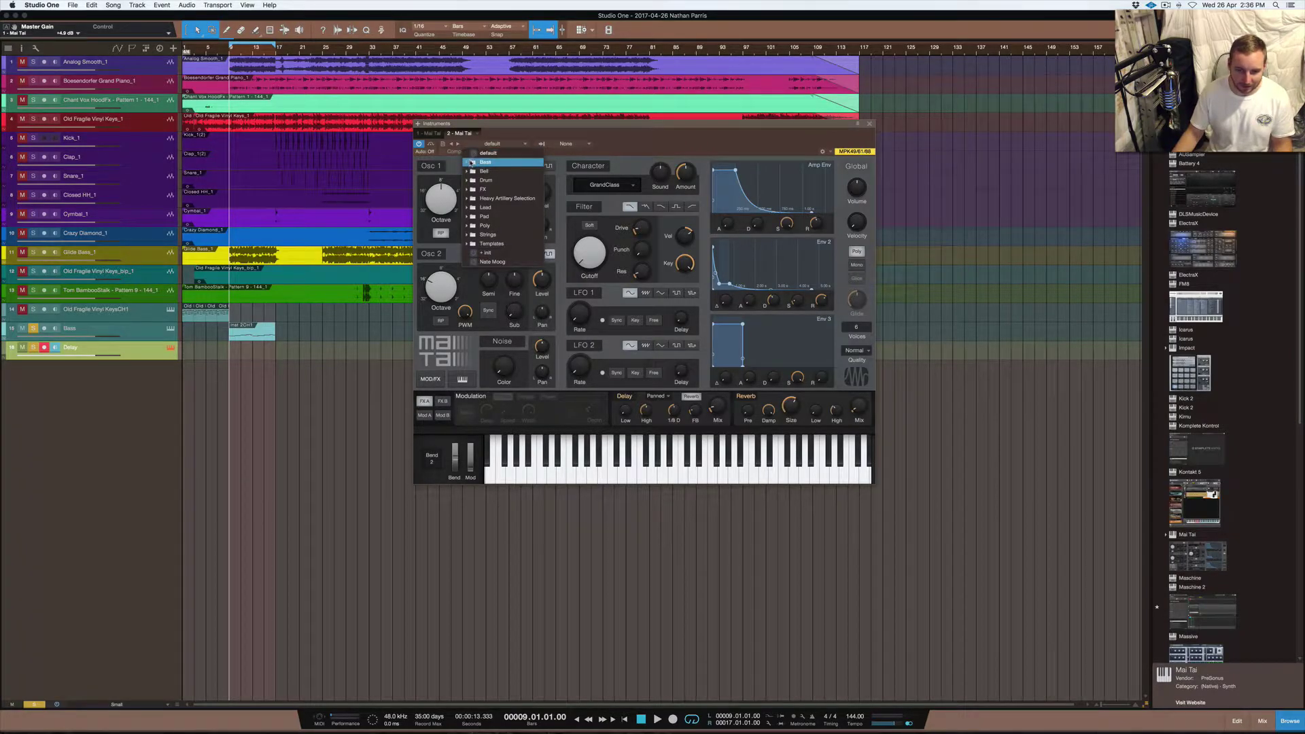
click(474, 162)
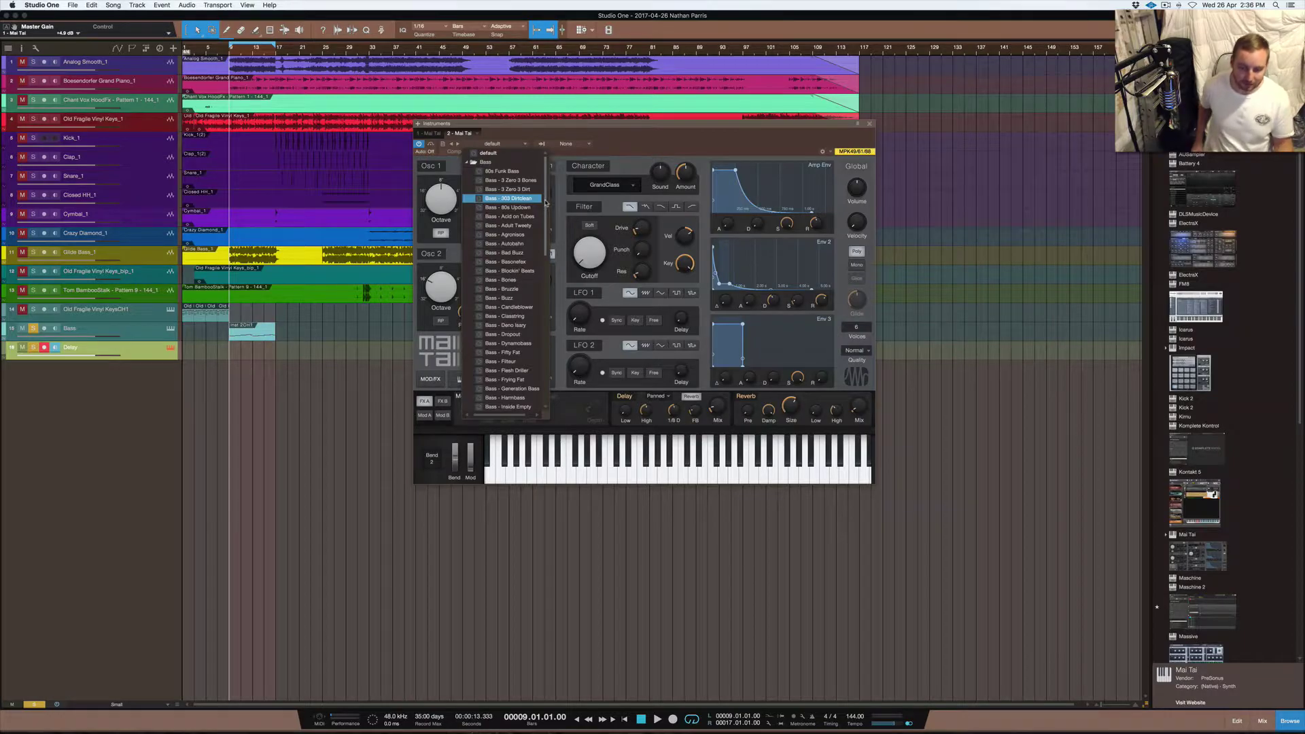
click(520, 209)
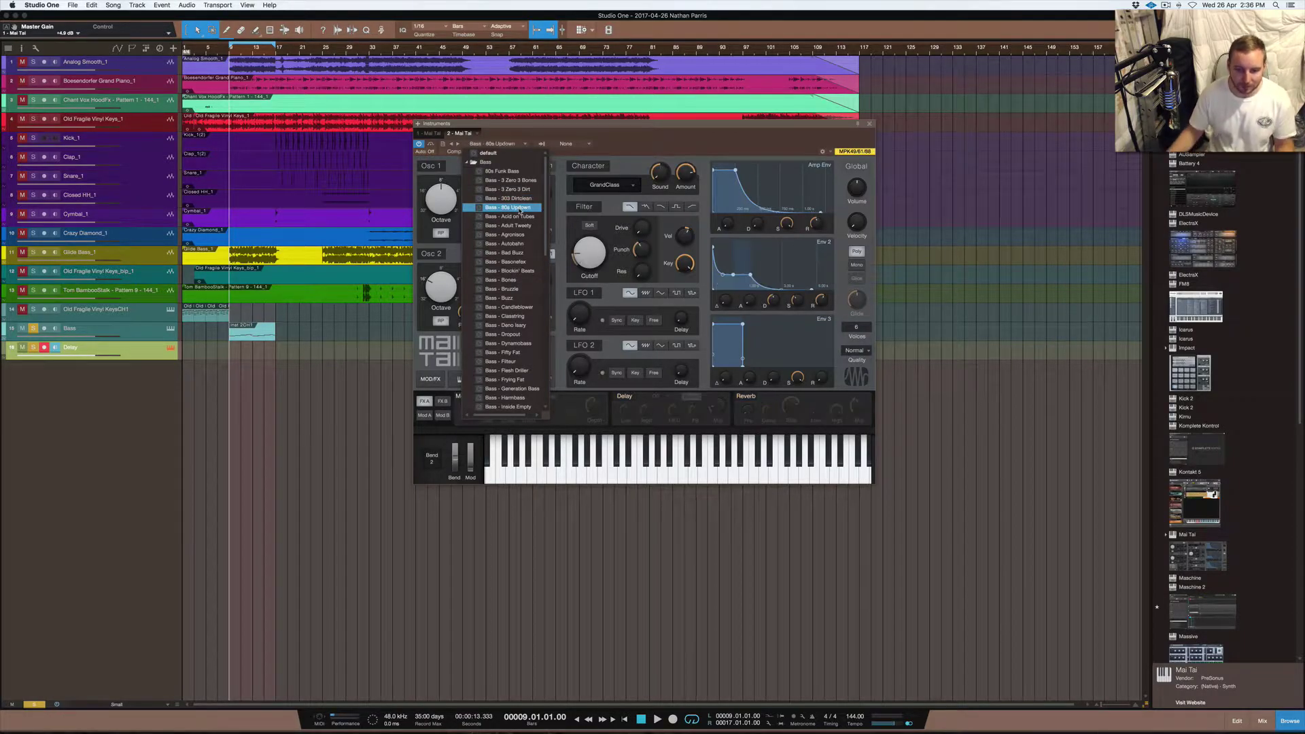
click(687, 140)
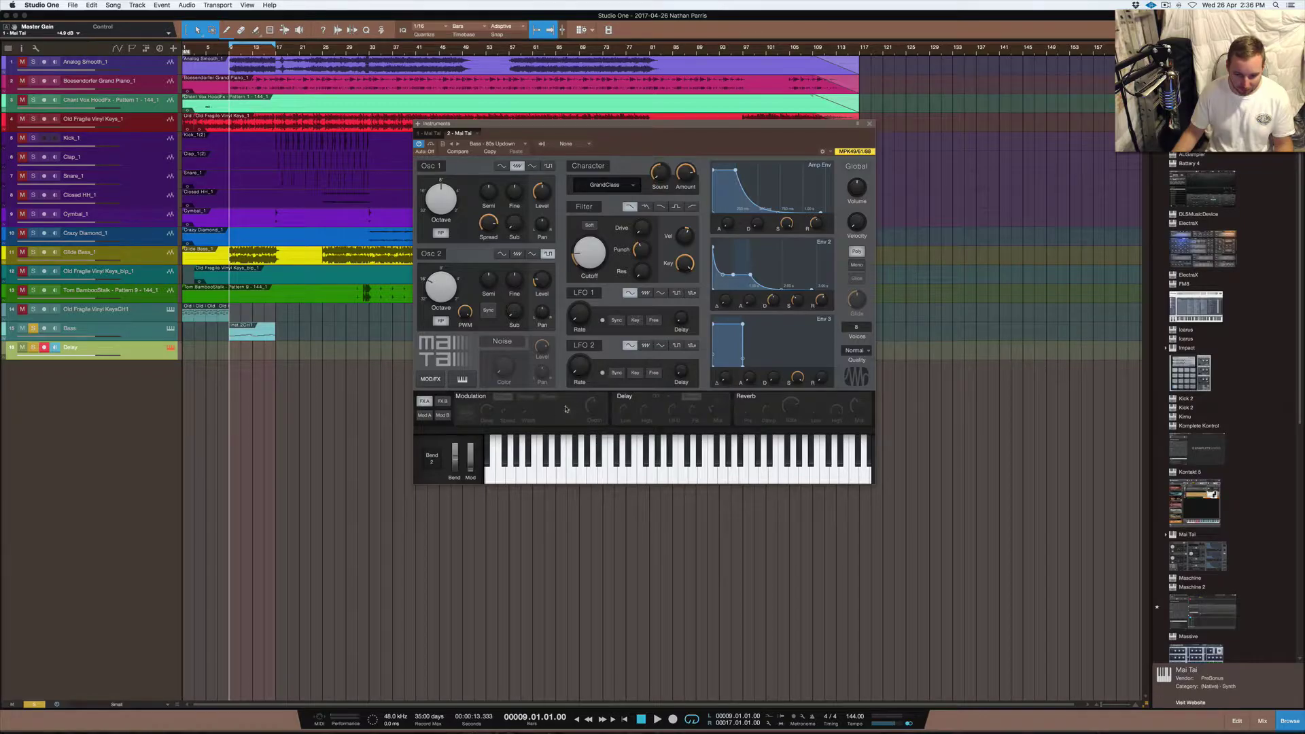
Step: Set the Mai Tai filter type to LP24 Zero and lengthen the amp envelope's attack slightly
mouse_move(722, 383)
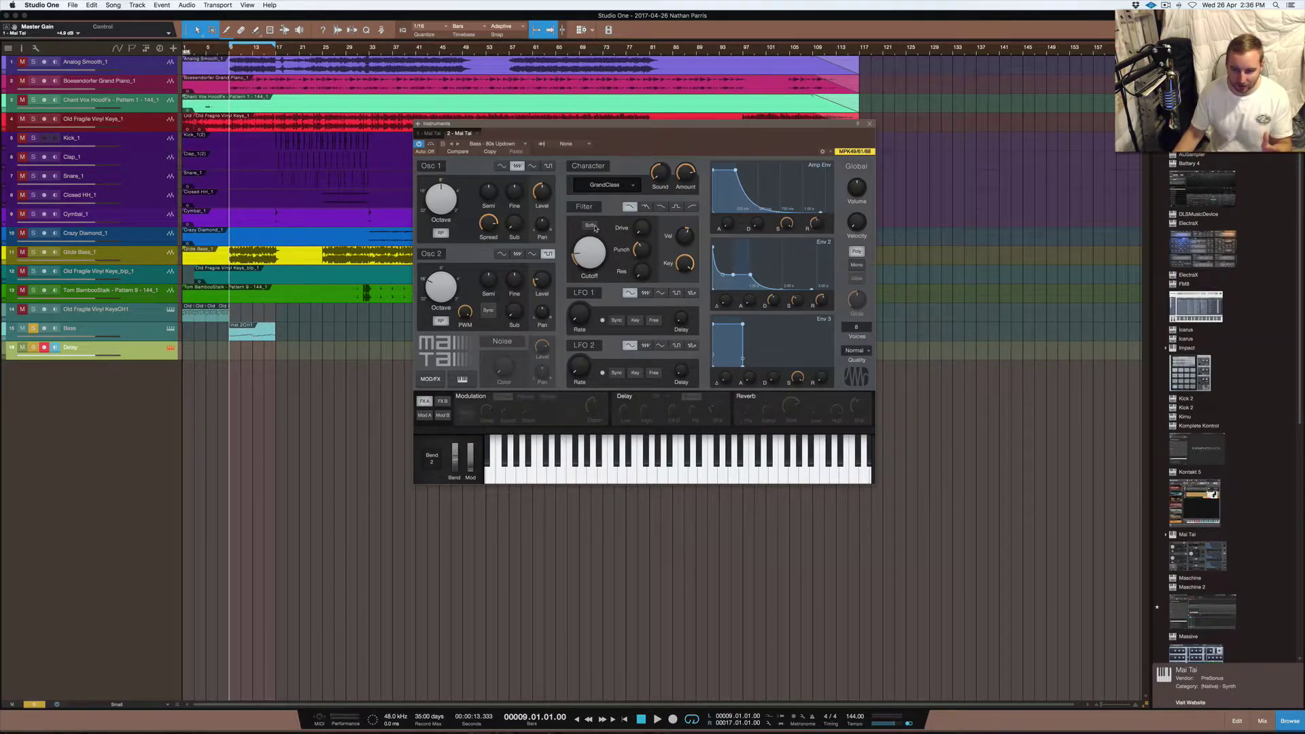
key(ctrl+super+f)
key(ctrl+super+f)
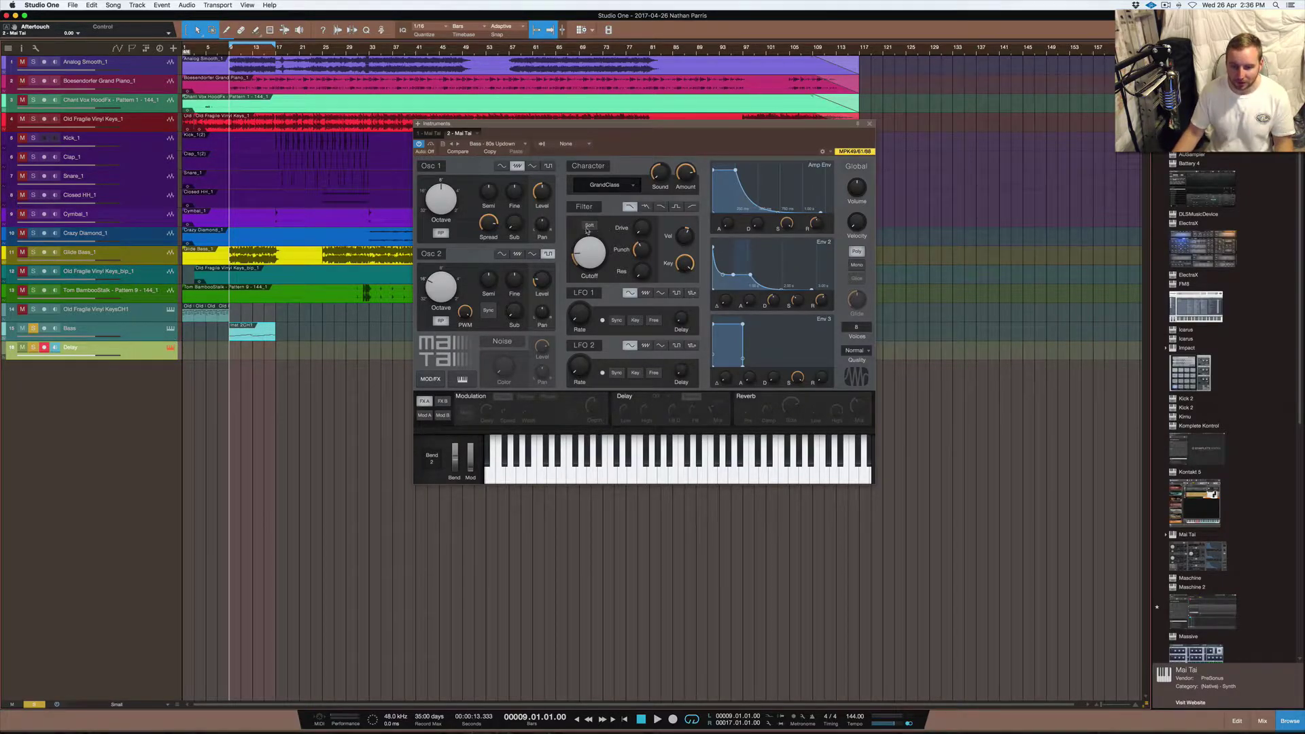
click(646, 207)
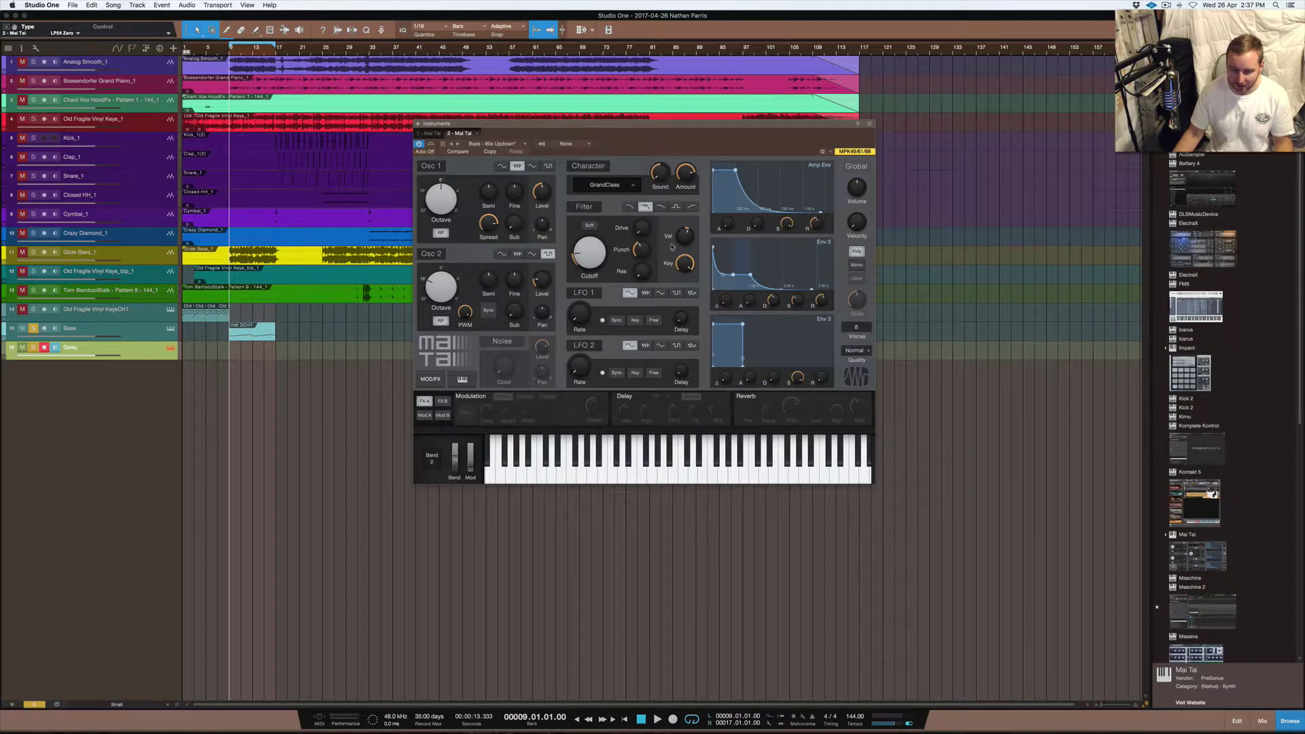
click(725, 224)
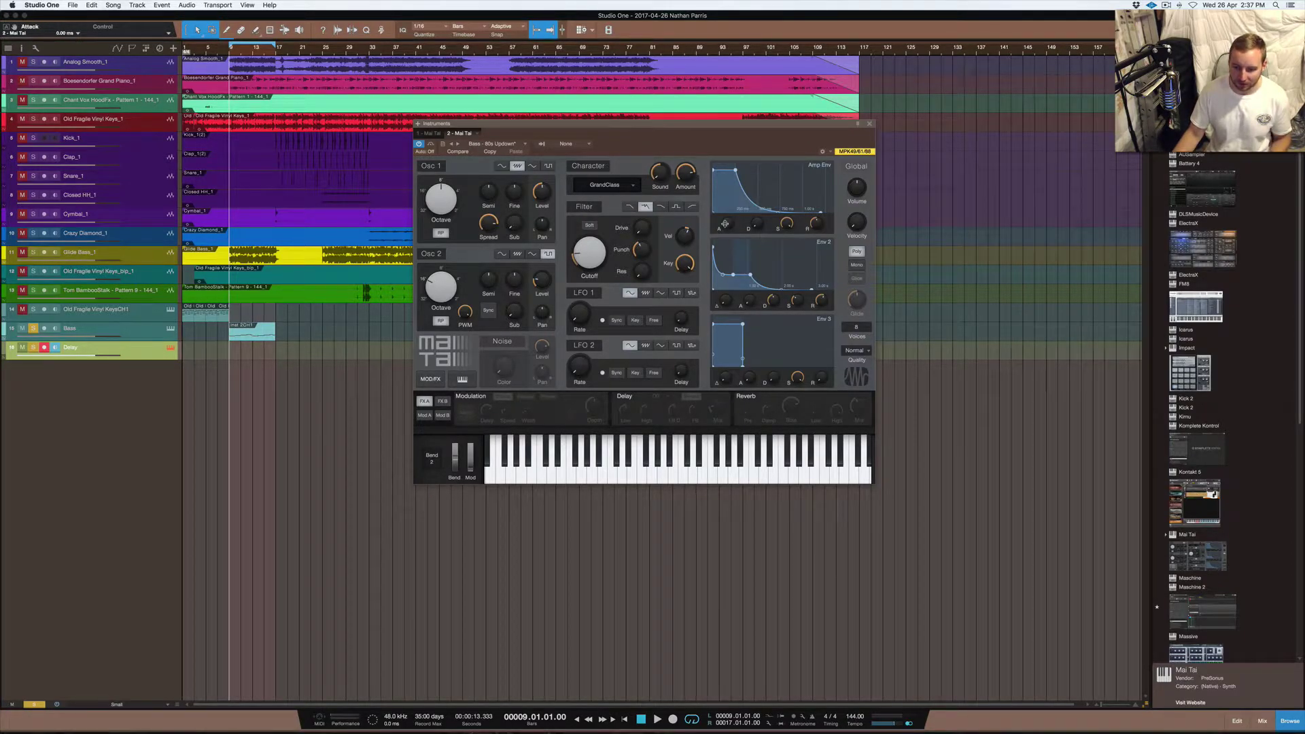
mouse_move(725, 223)
mouse_down()
mouse_move(724, 191)
mouse_move(725, 207)
mouse_up()
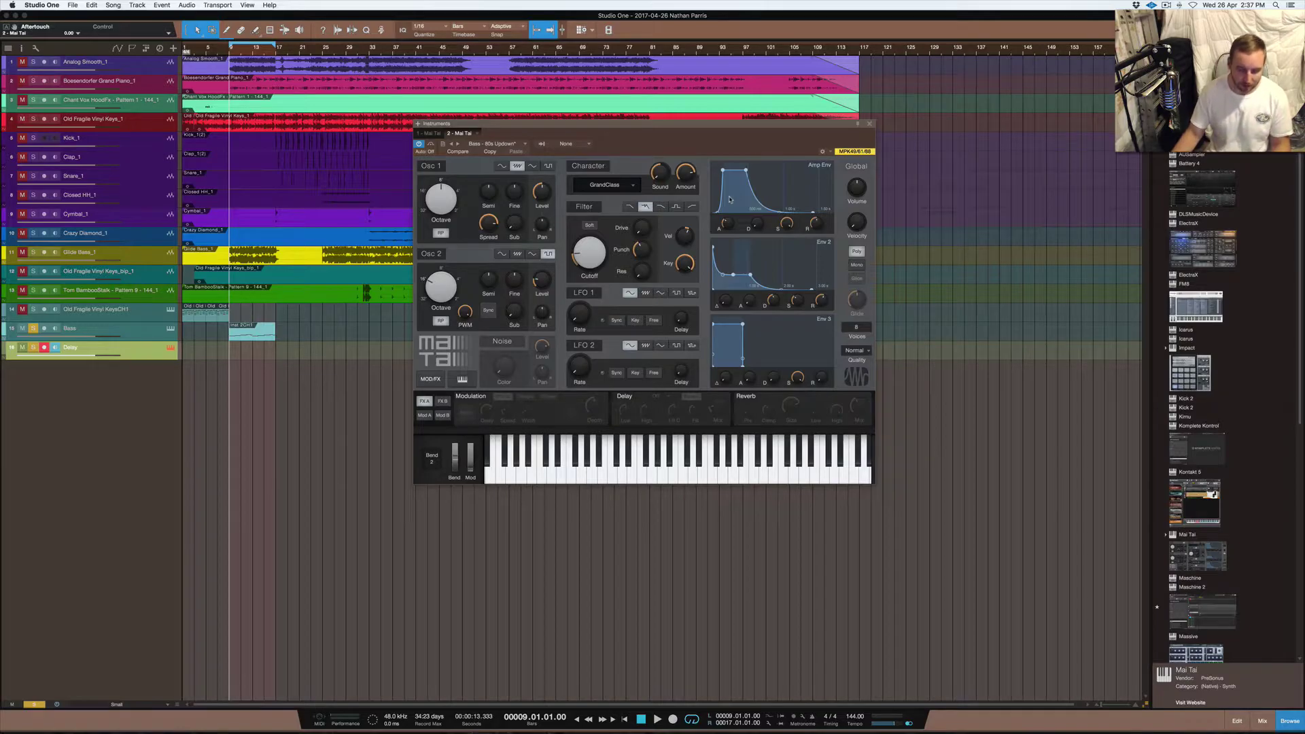
Step: Switch the synth to Mono with Glide enabled and raise the LFO 1 rate
mouse_move(647, 270)
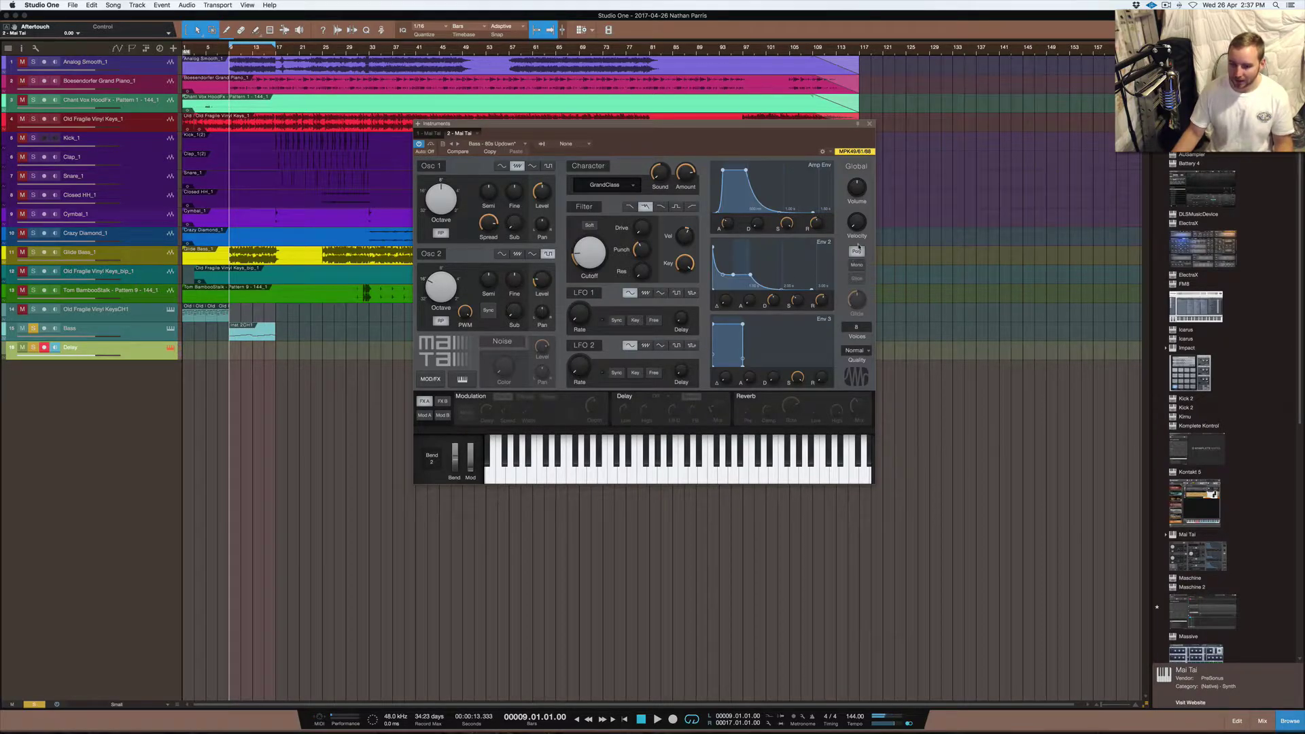
click(856, 266)
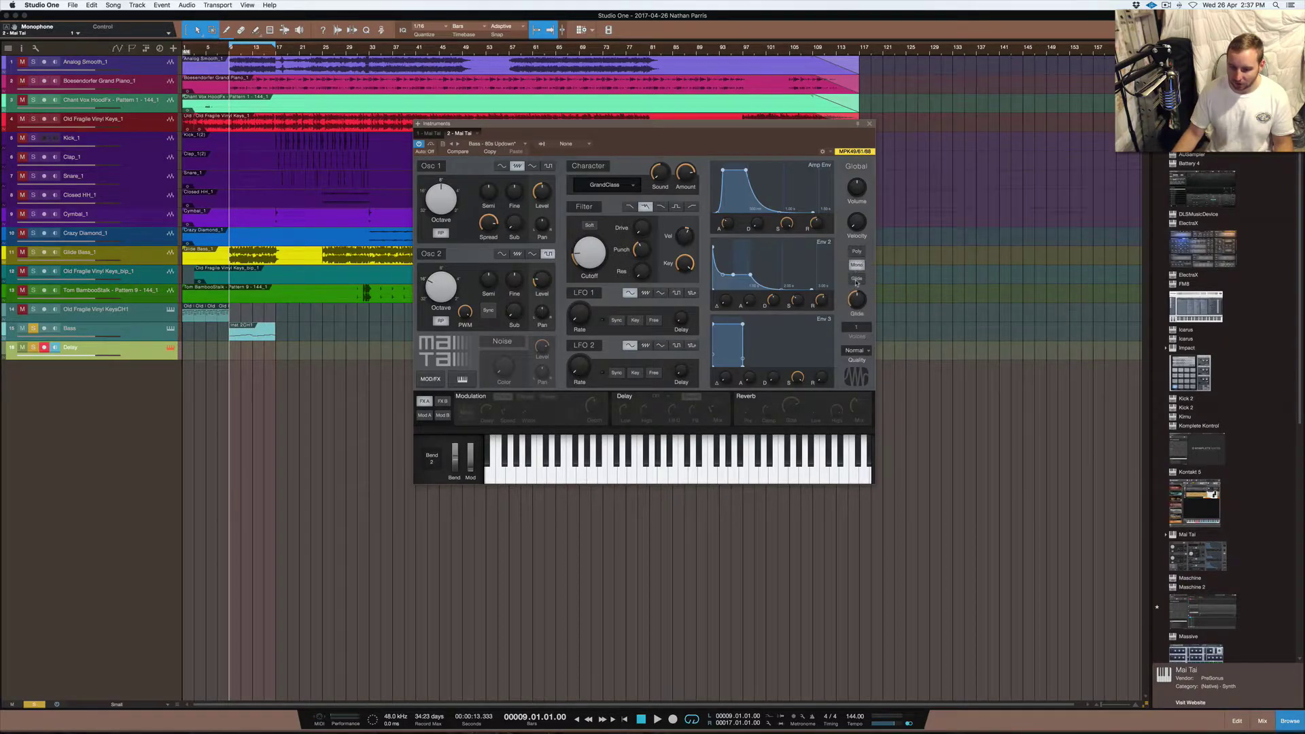
click(857, 279)
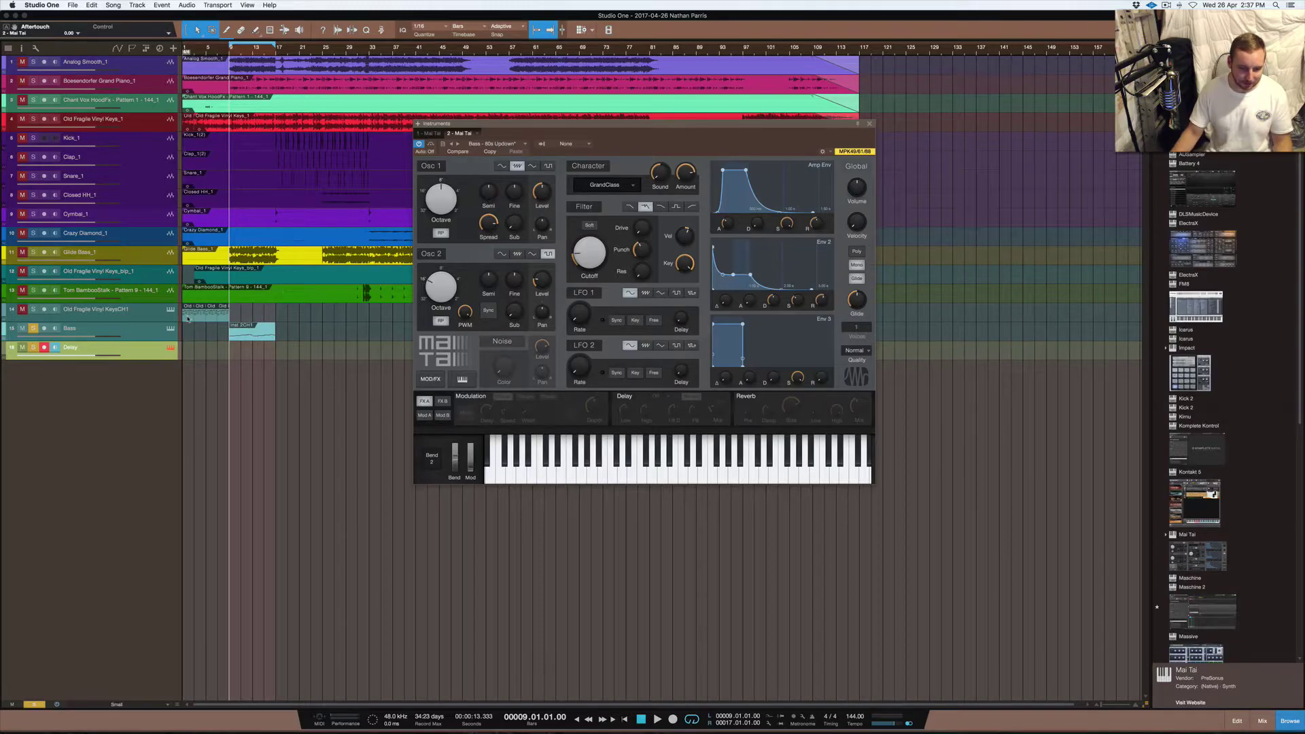
drag(579, 314, 547, 319)
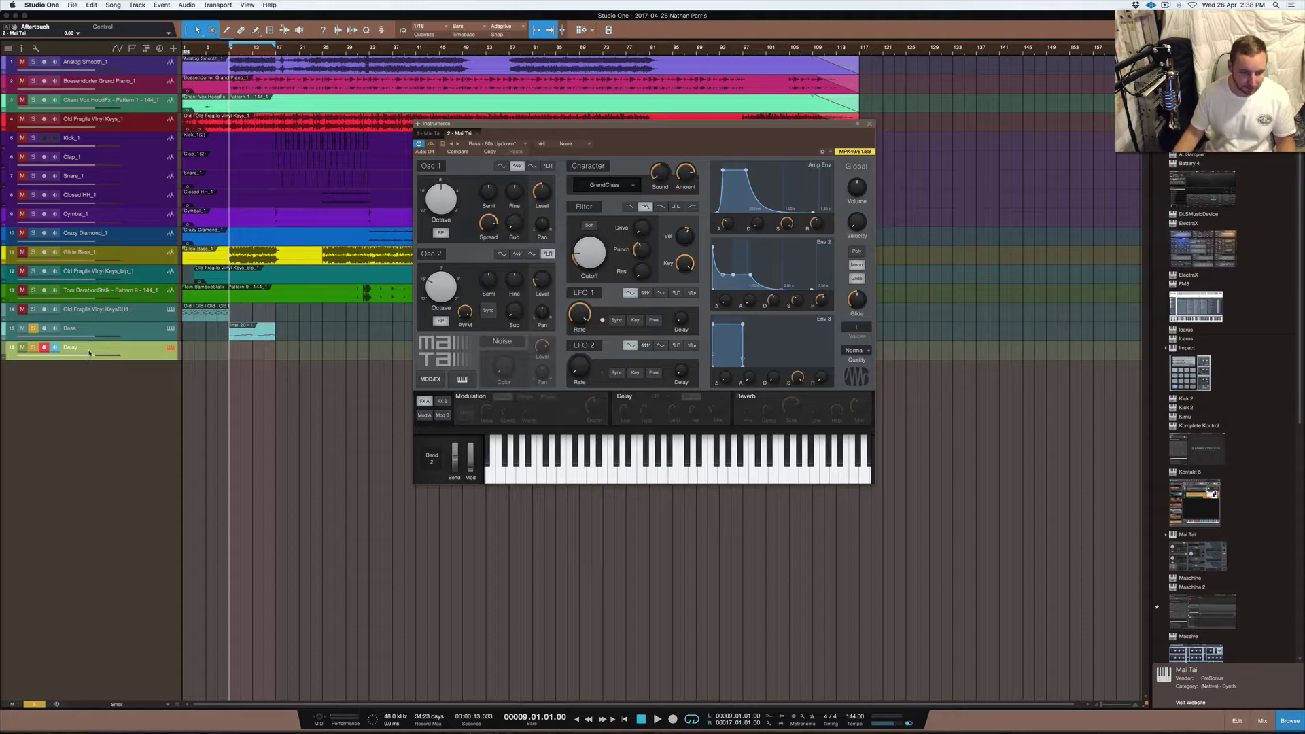
Step: Show the mixer, reopen the Delay track's Mai Tai from its channel, and try out the filter Drive
click(171, 348)
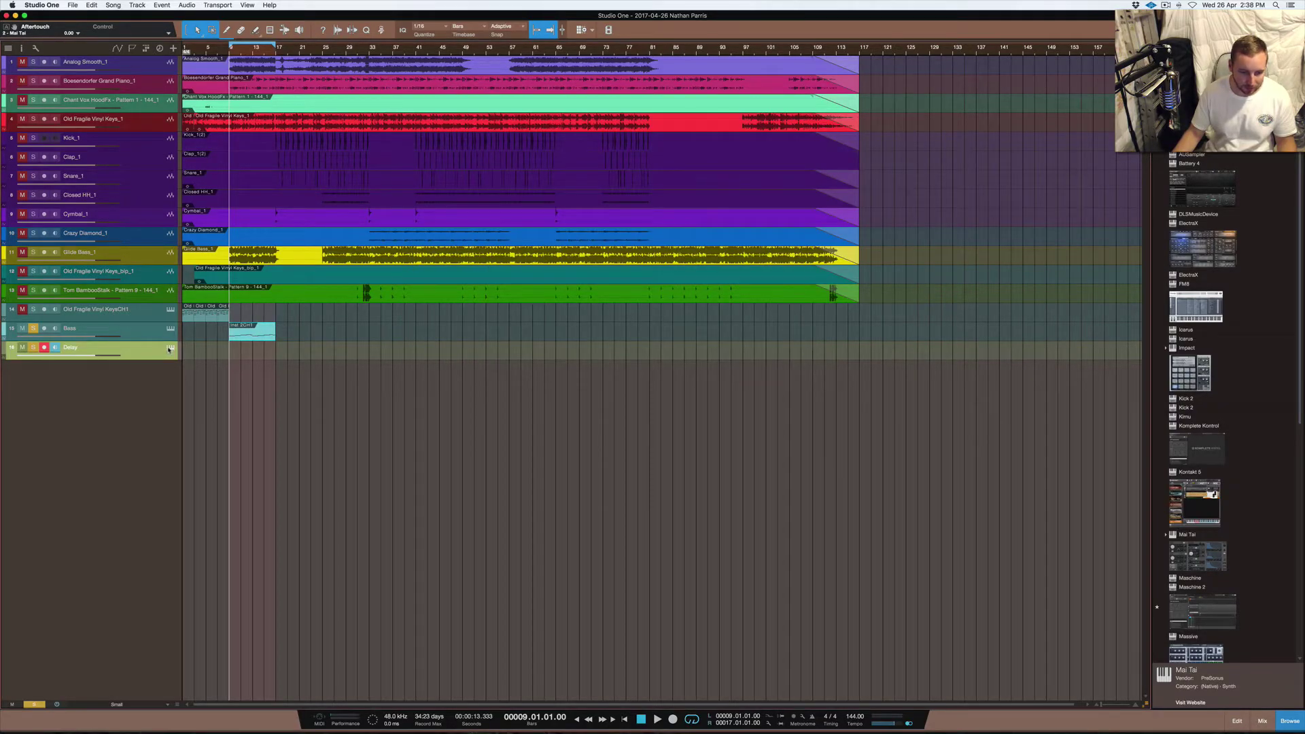
click(170, 349)
key(F3)
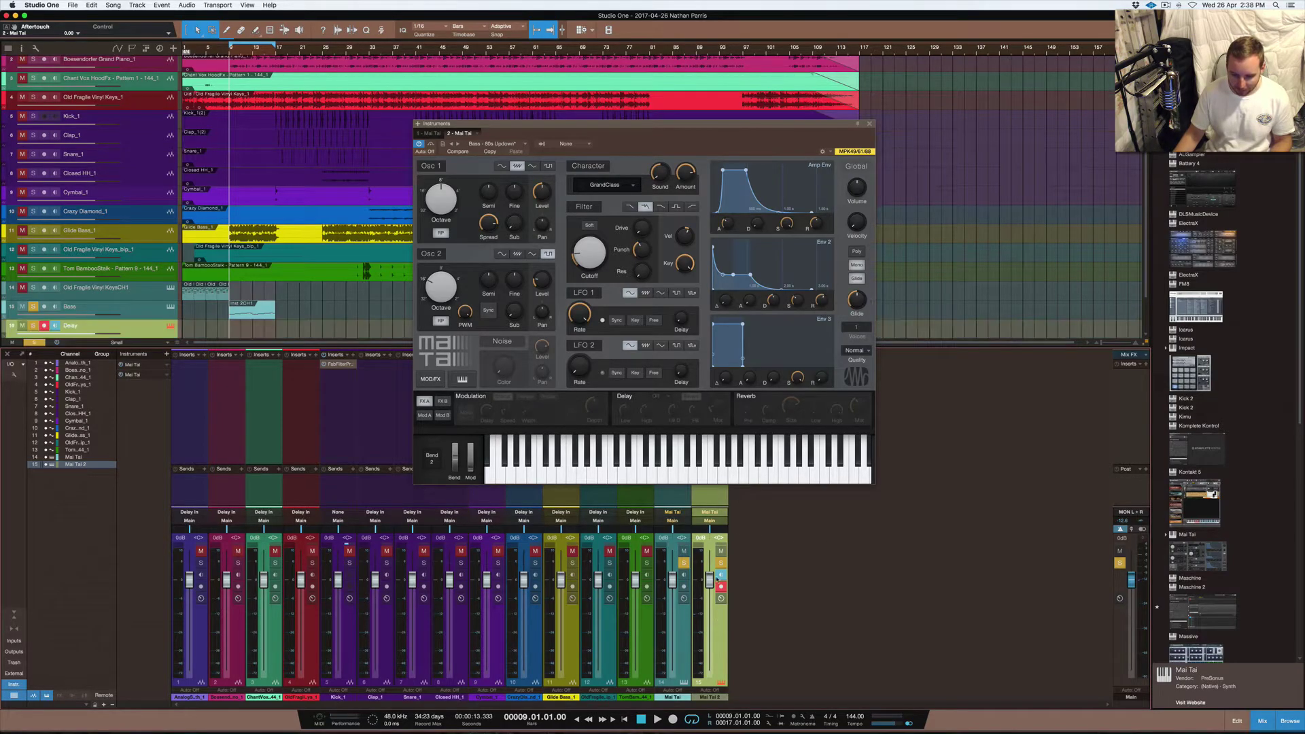
click(870, 126)
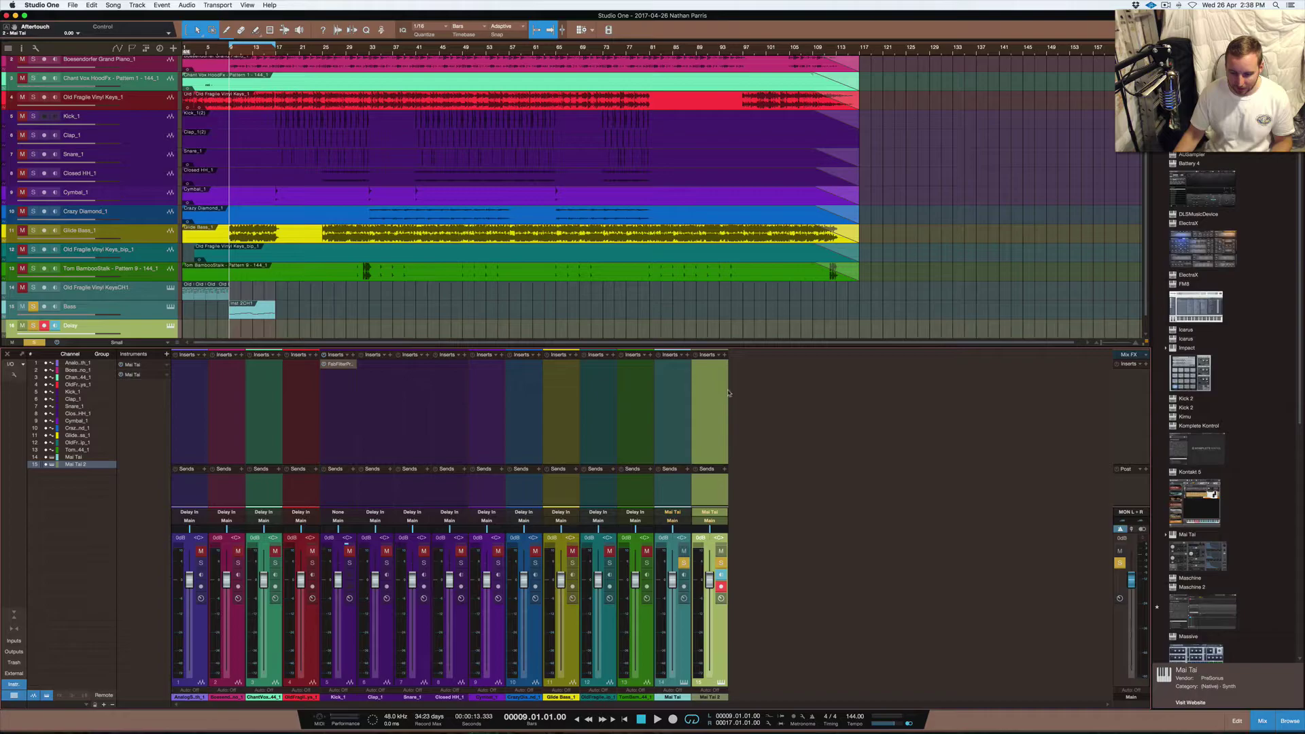
click(711, 519)
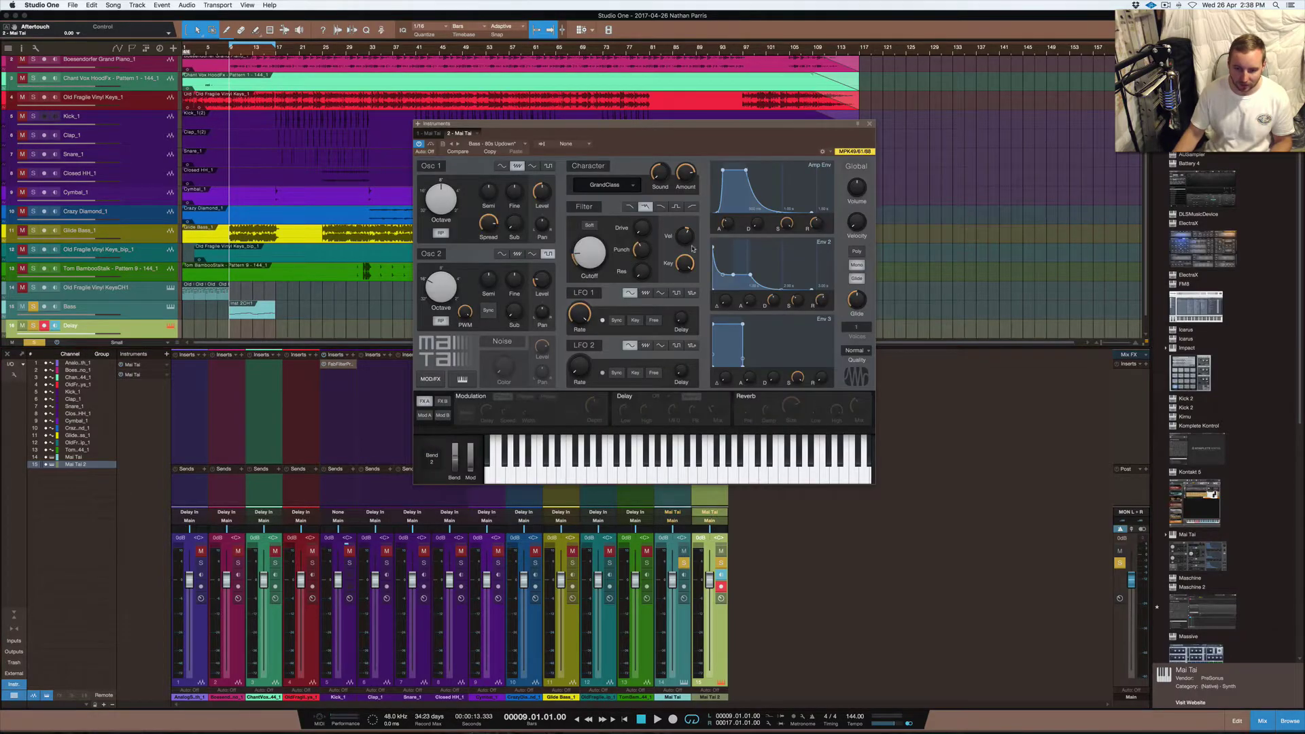
drag(641, 229, 636, 176)
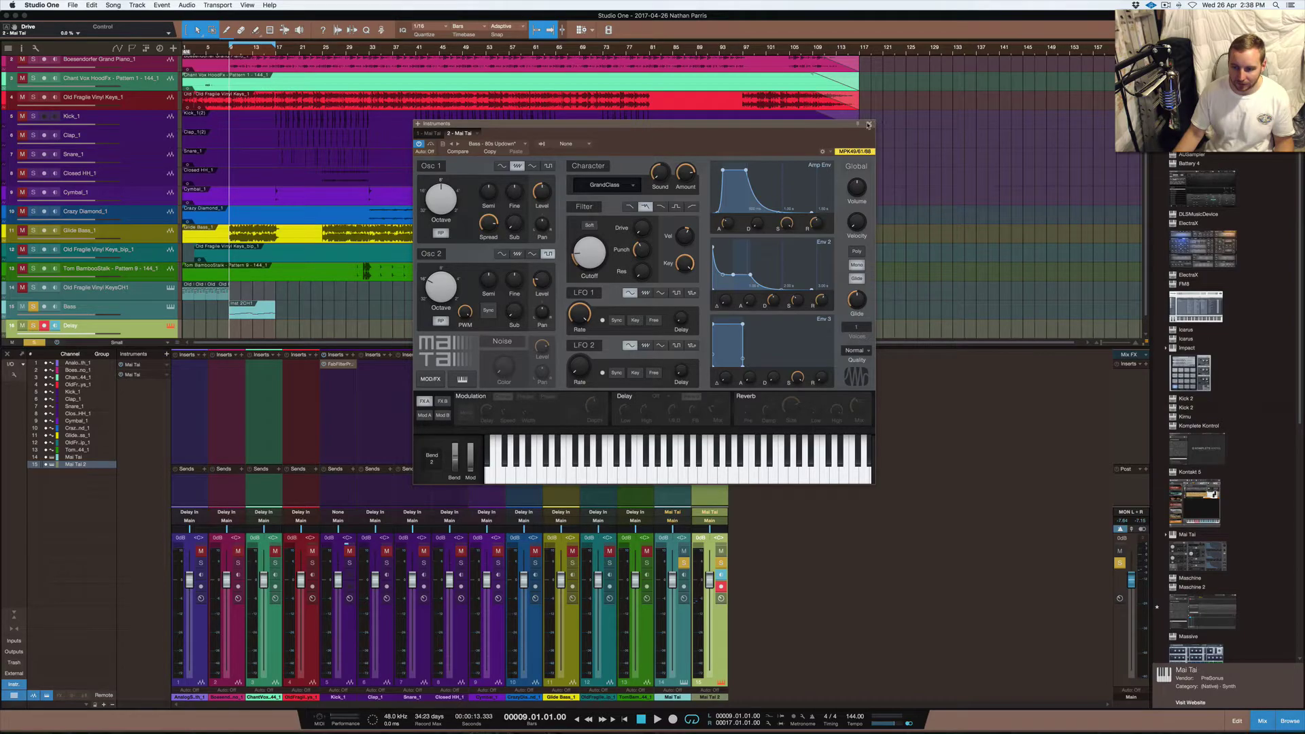
Step: Close the Mai Tai window and insert the PreSonus RedlightDist effect on the Mai Tai 2 channel
click(868, 126)
click(726, 356)
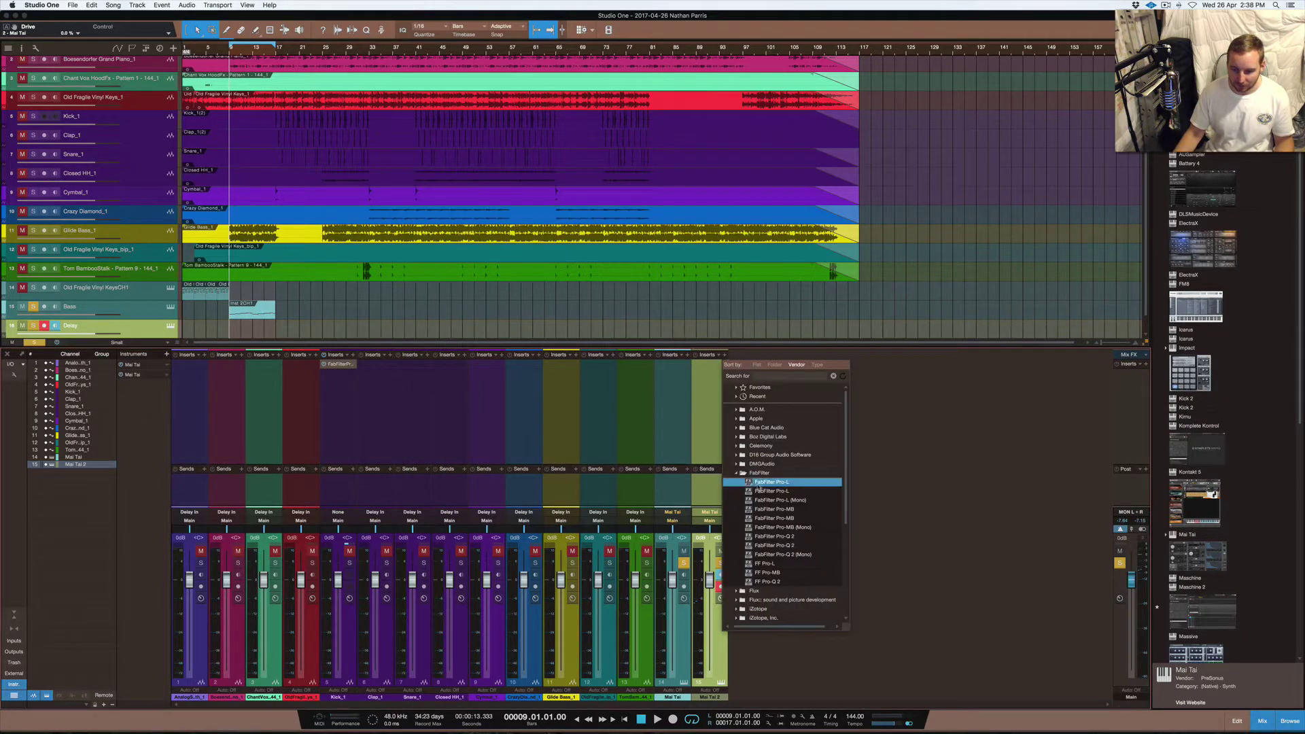
click(744, 474)
scroll(744, 479, down, 2)
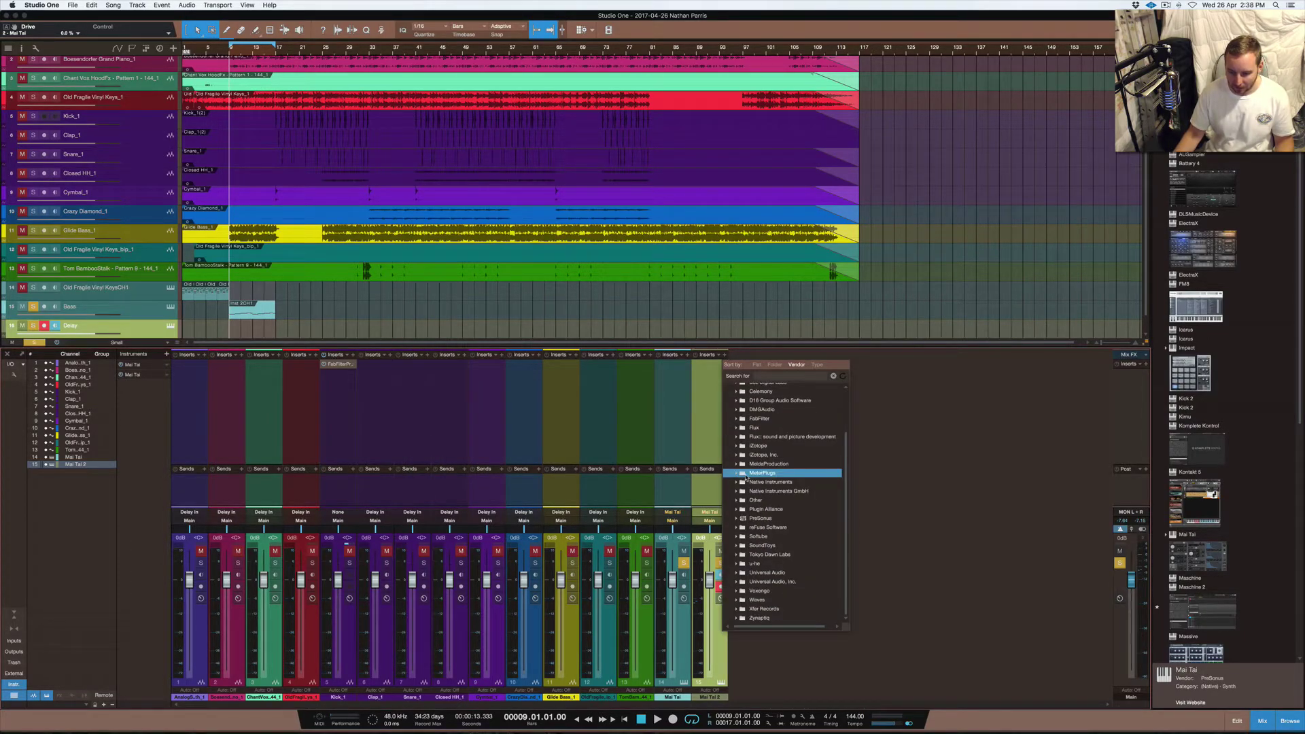
click(746, 518)
scroll(769, 510, down, 3)
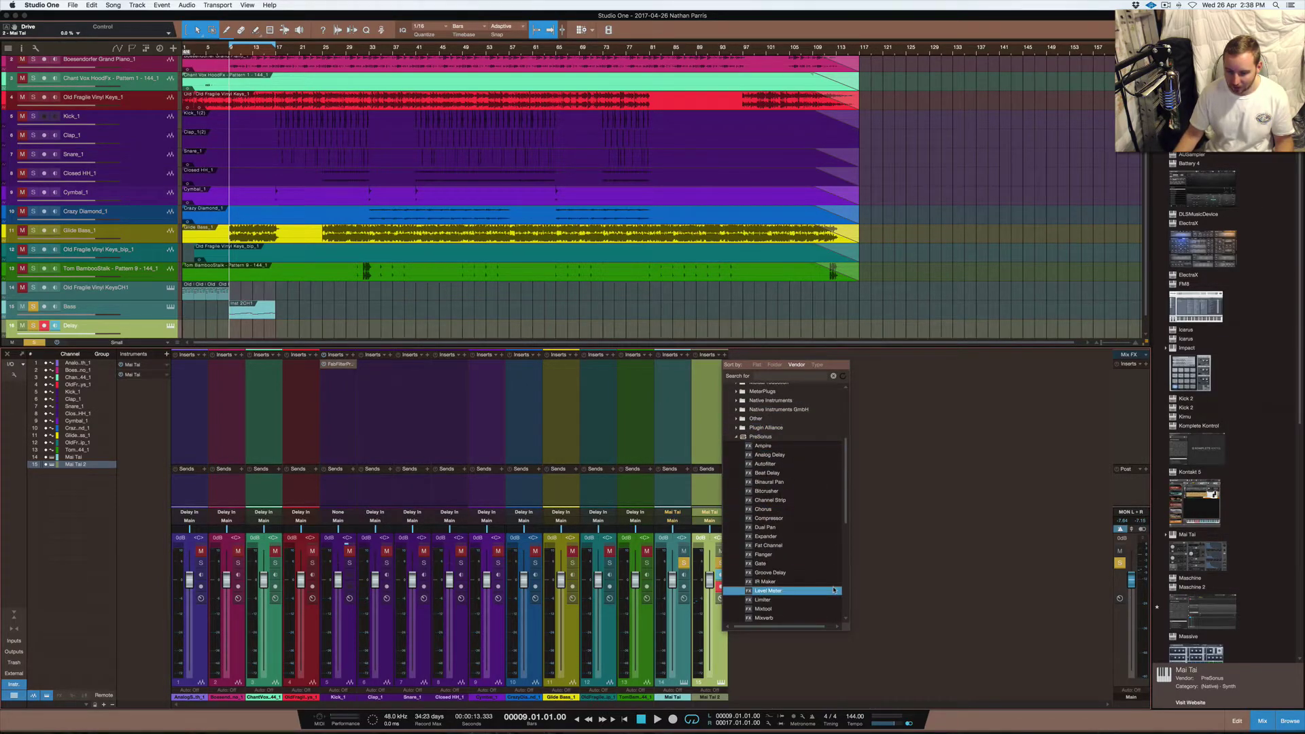
scroll(796, 574, down, 5)
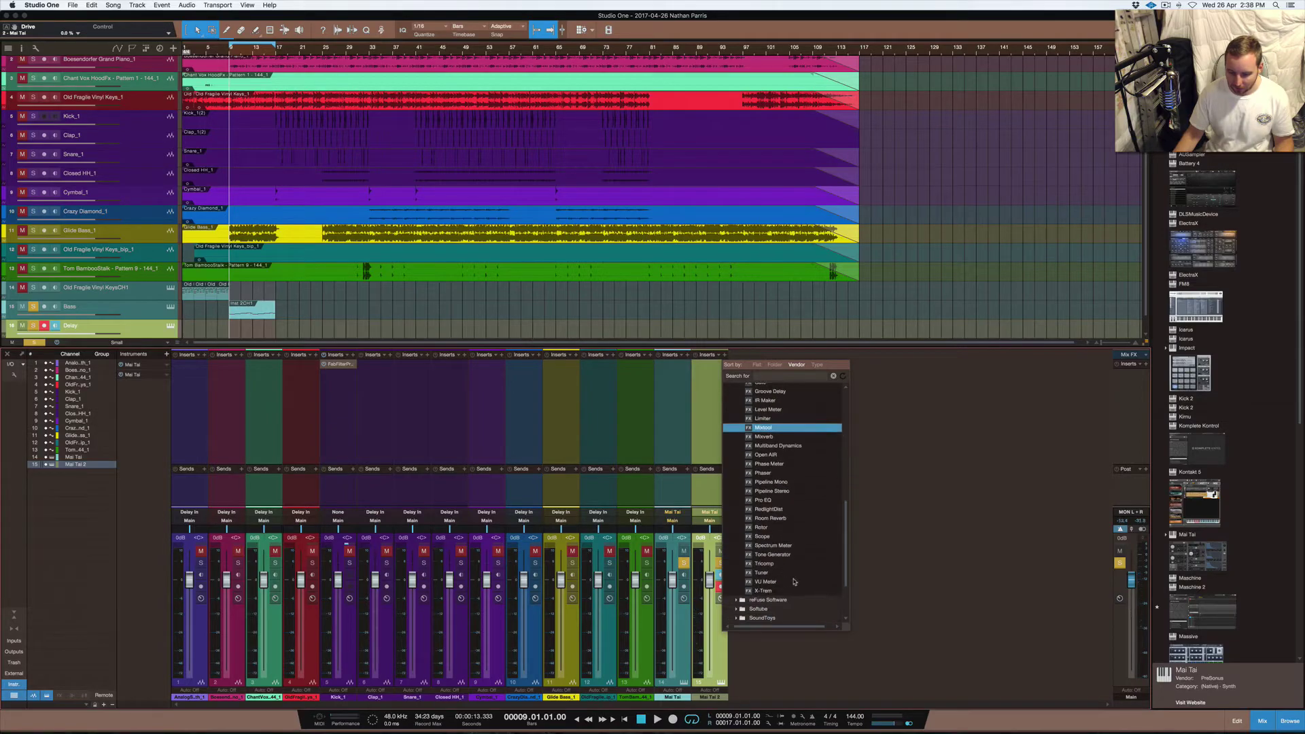
click(782, 510)
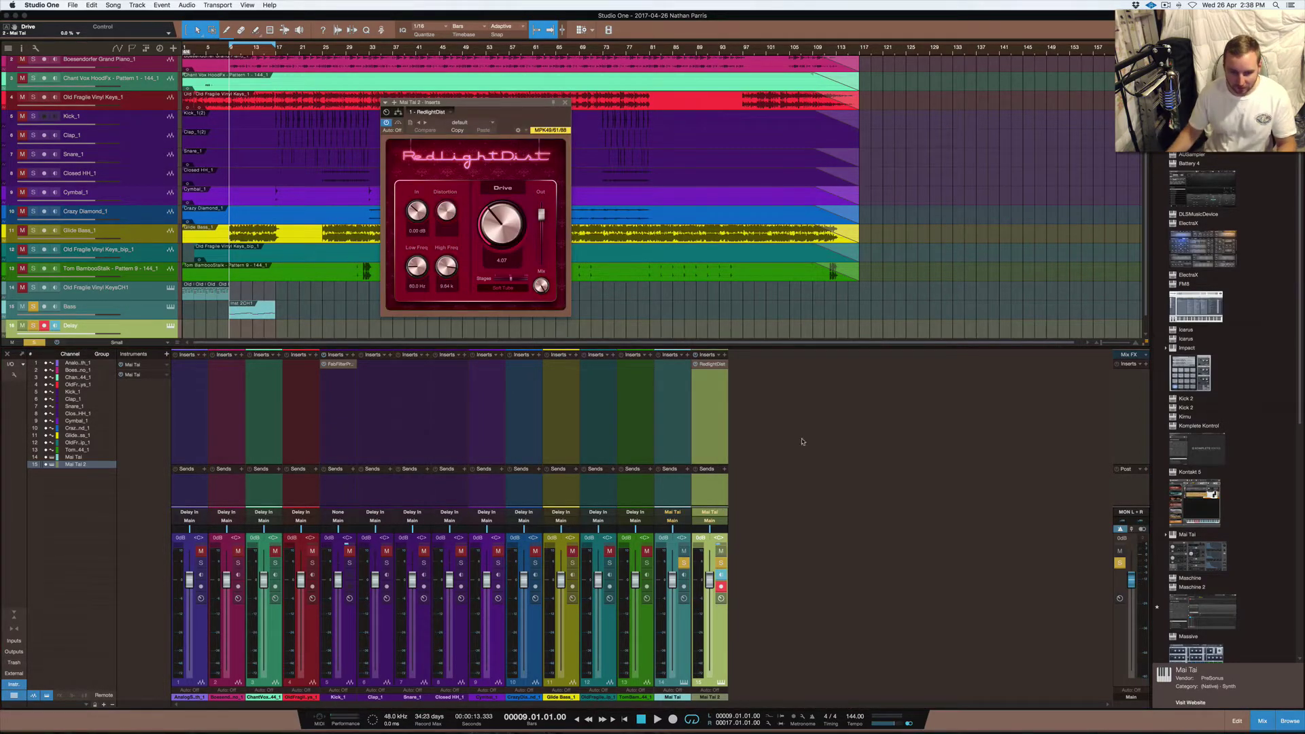
Step: Set RedlightDist's Low Freq to 20 Hz, lower its output level slightly, and close the effect window
drag(416, 267, 422, 332)
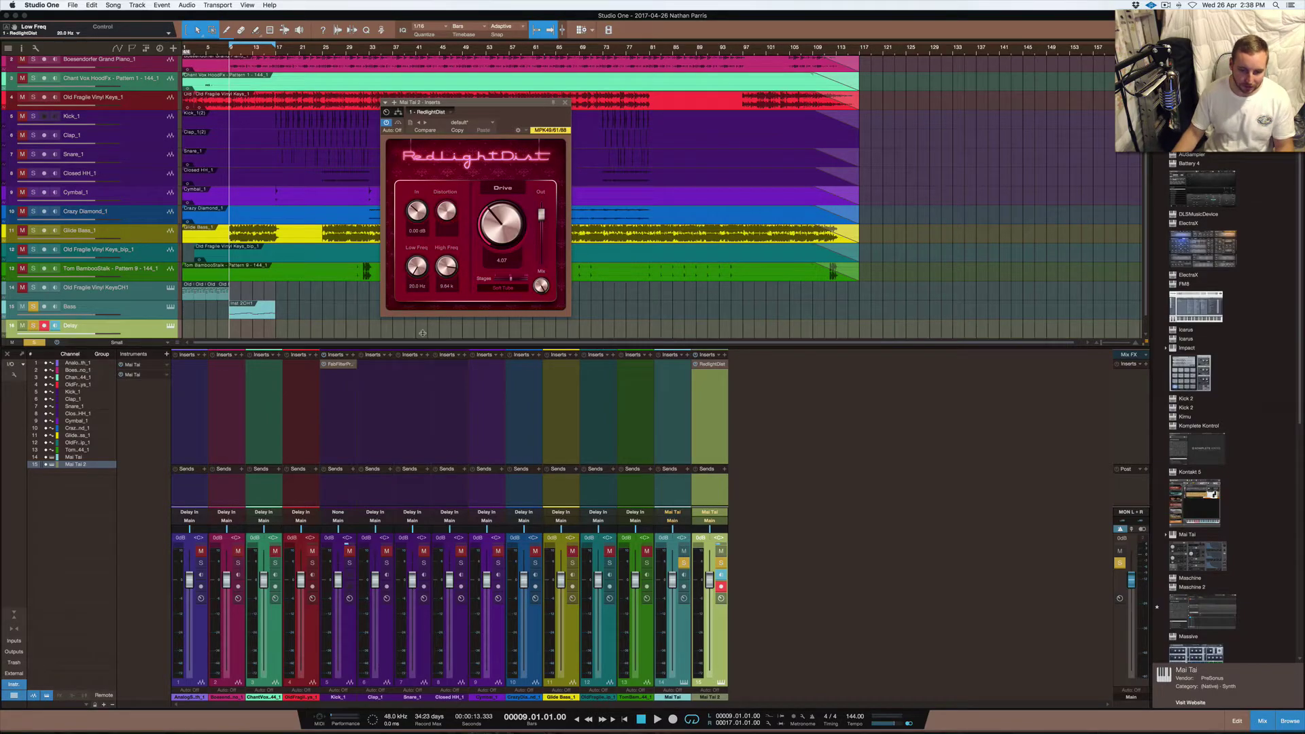
drag(499, 102, 672, 185)
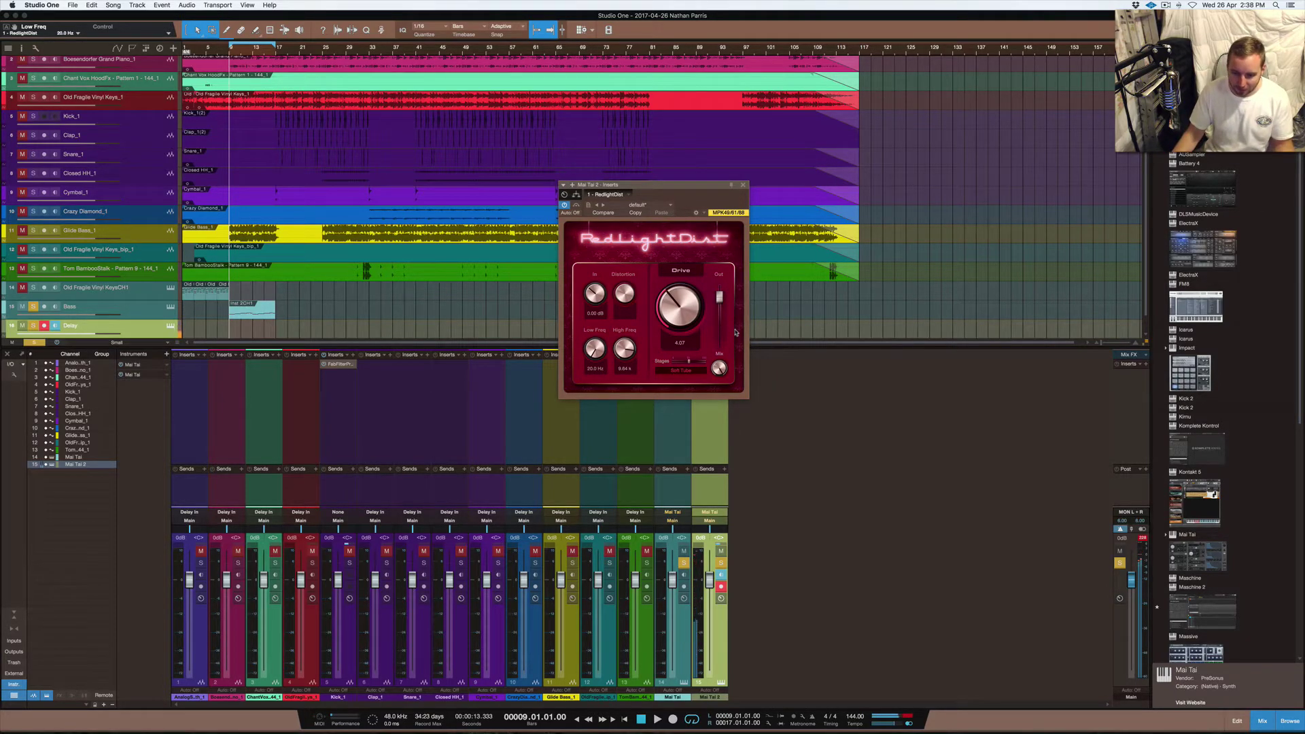
drag(719, 297, 720, 313)
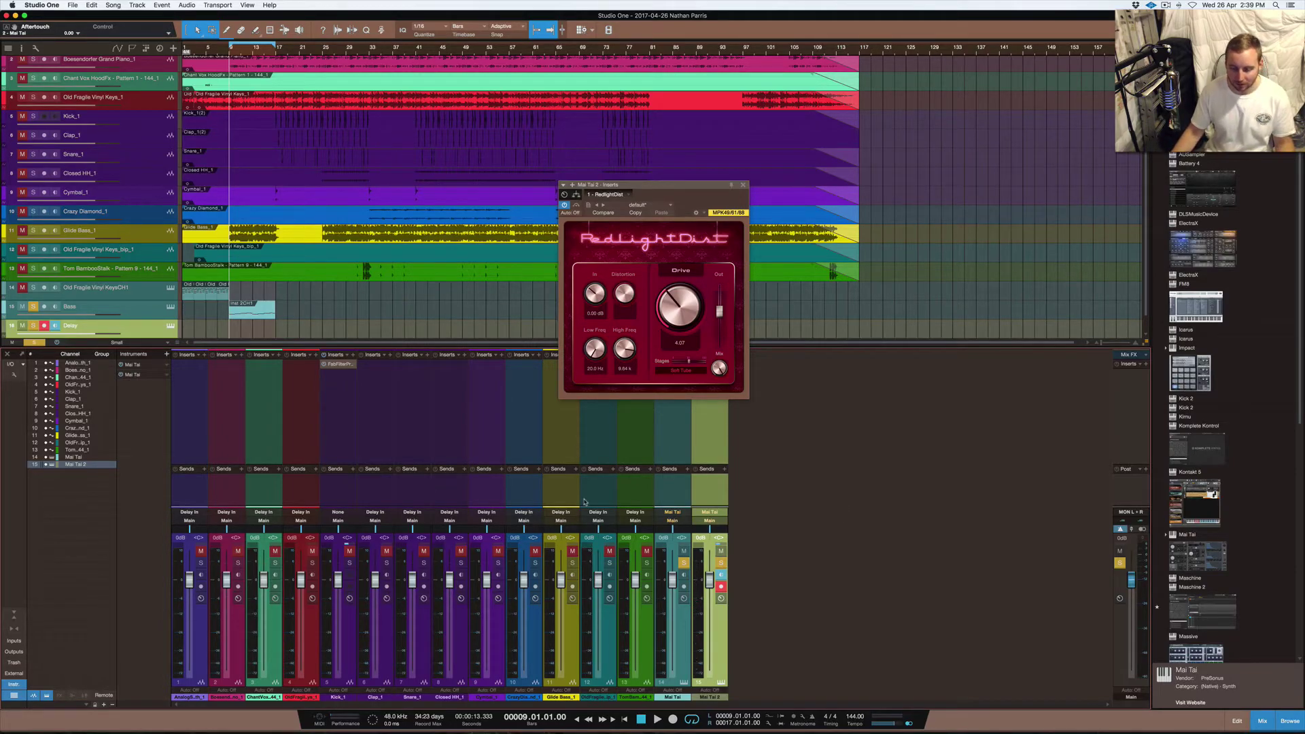
click(743, 184)
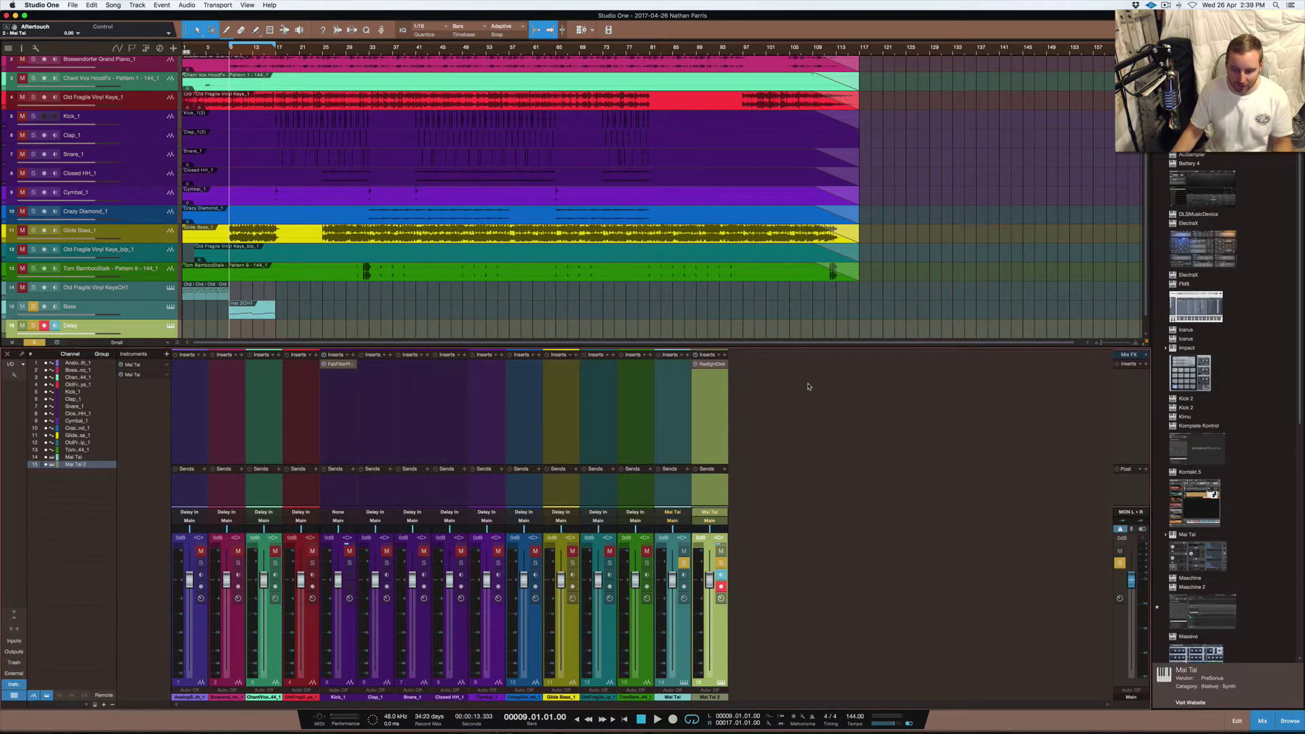